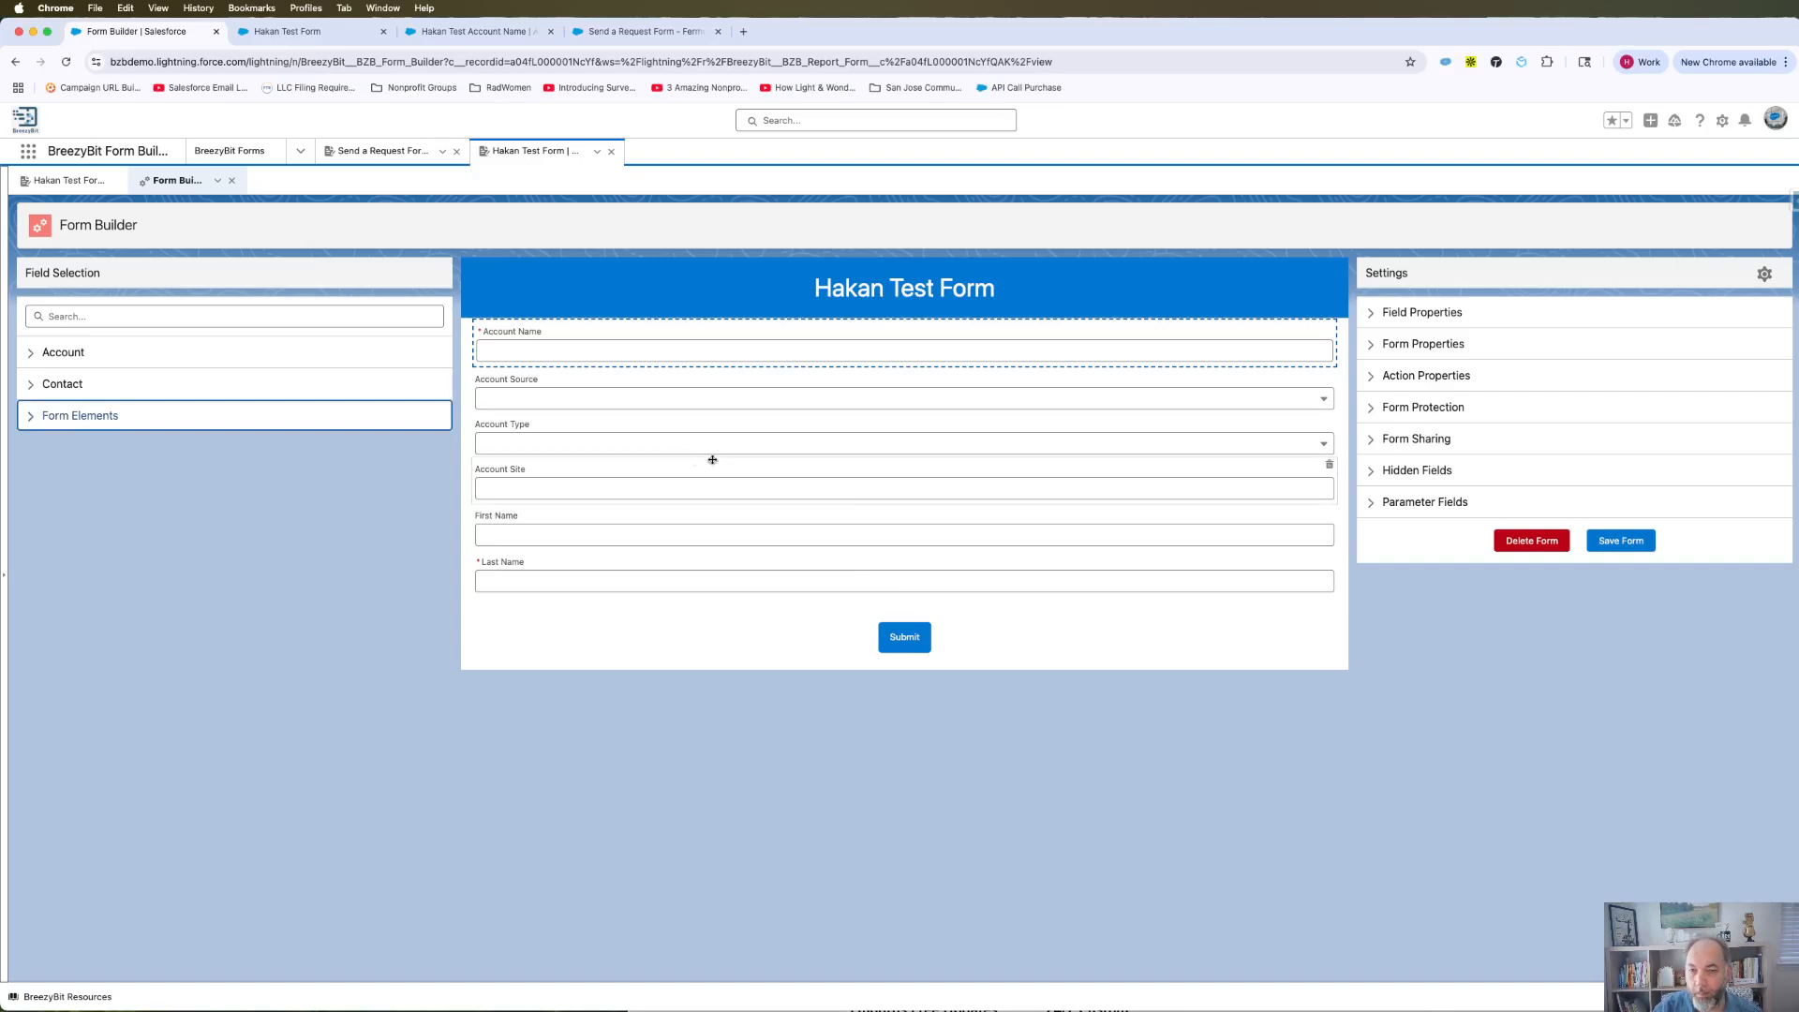
Preview the published Hakan Test Form via its Form URL, then return to the builder.
click(1375, 450)
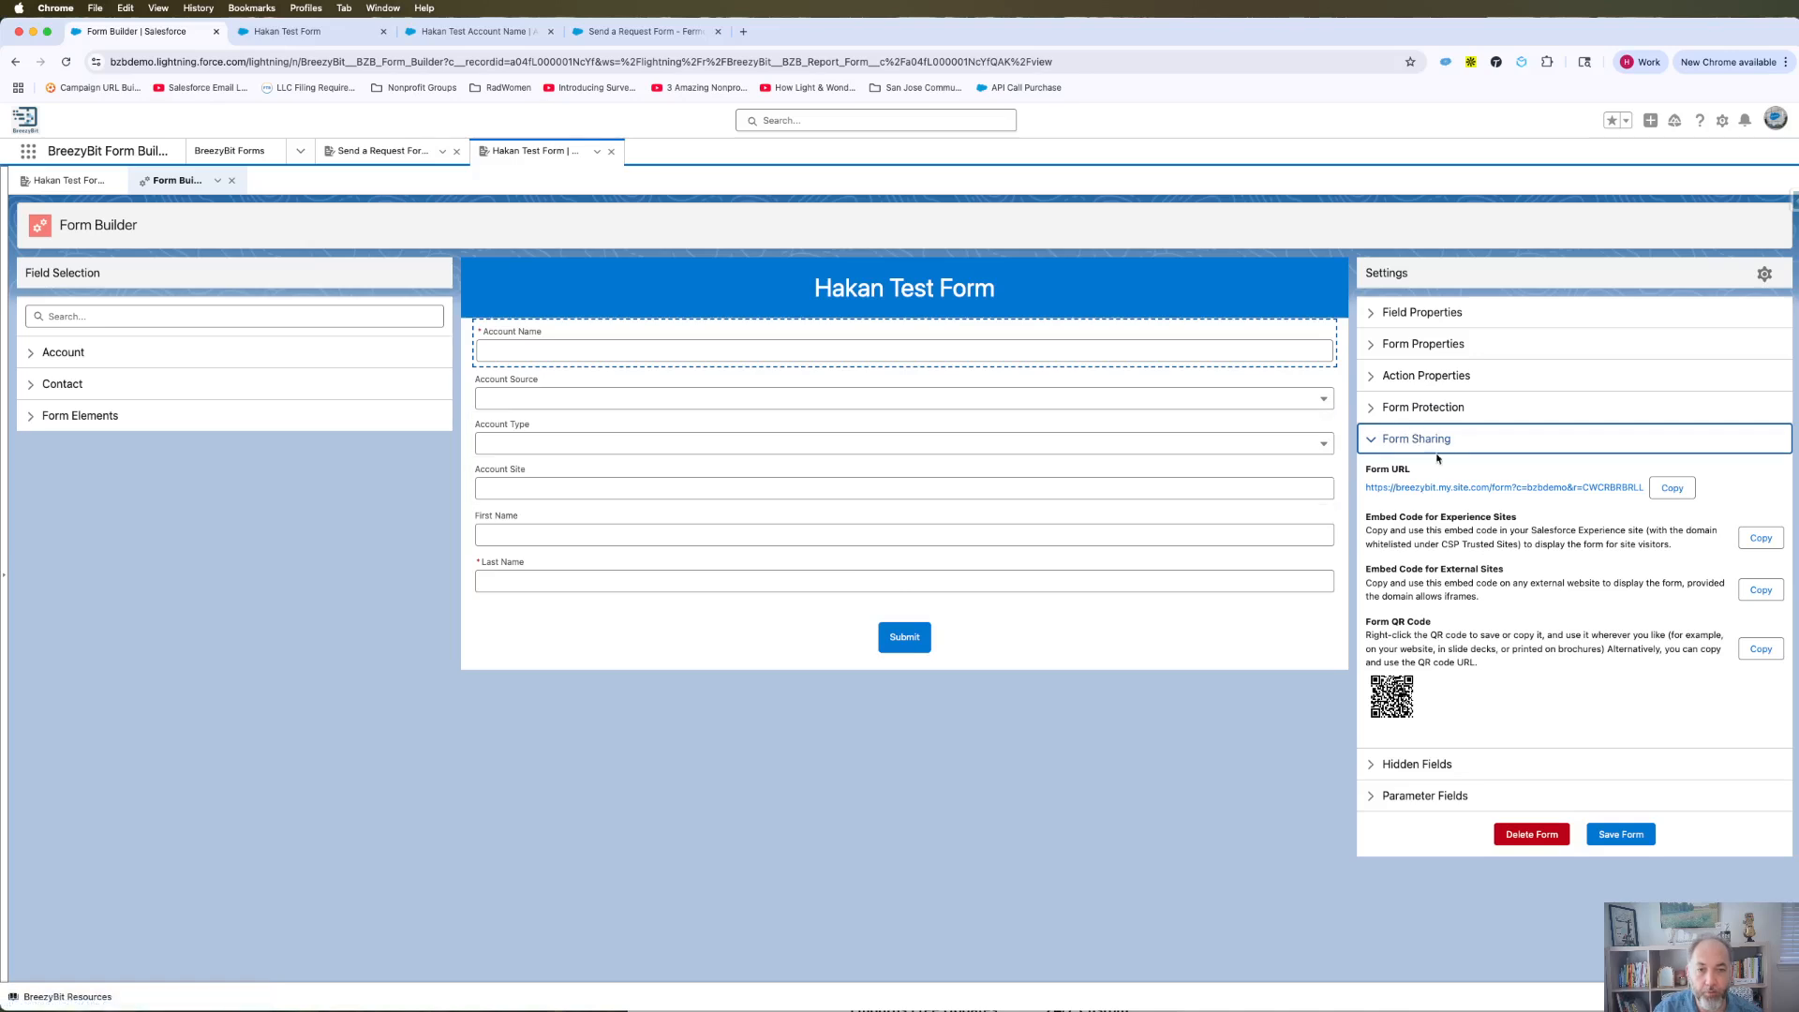
click(1434, 488)
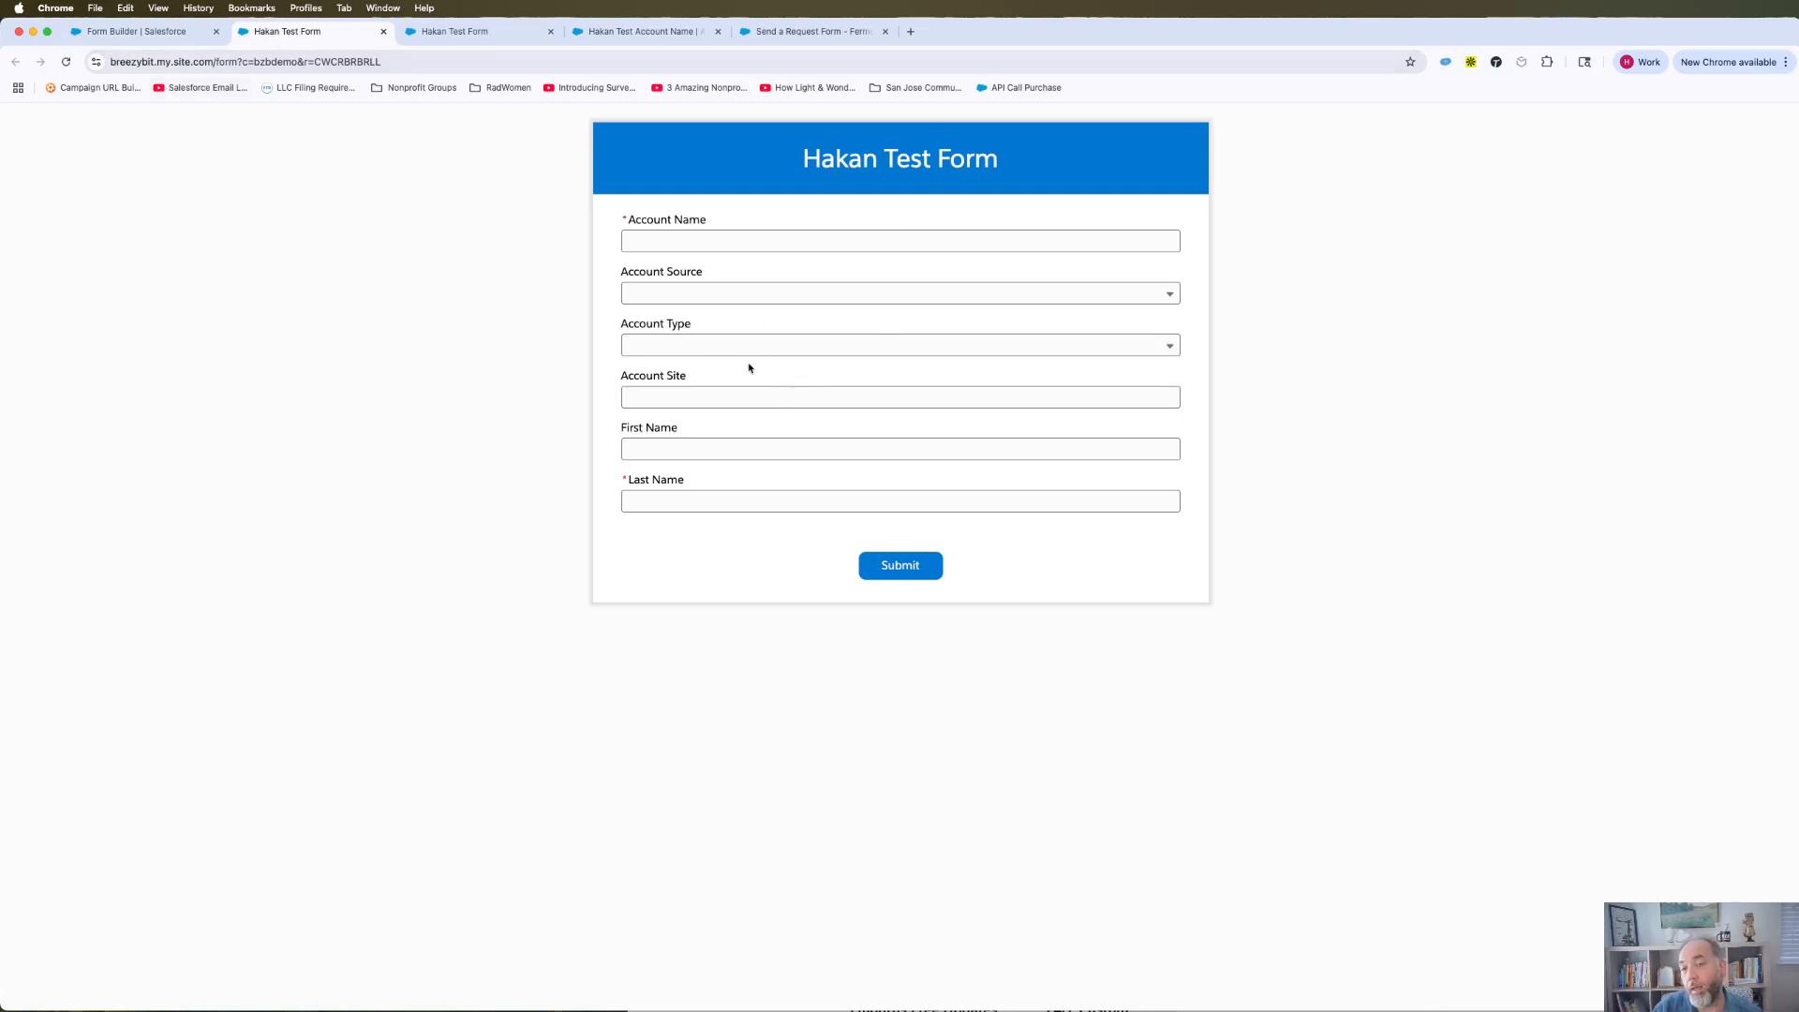
click(137, 35)
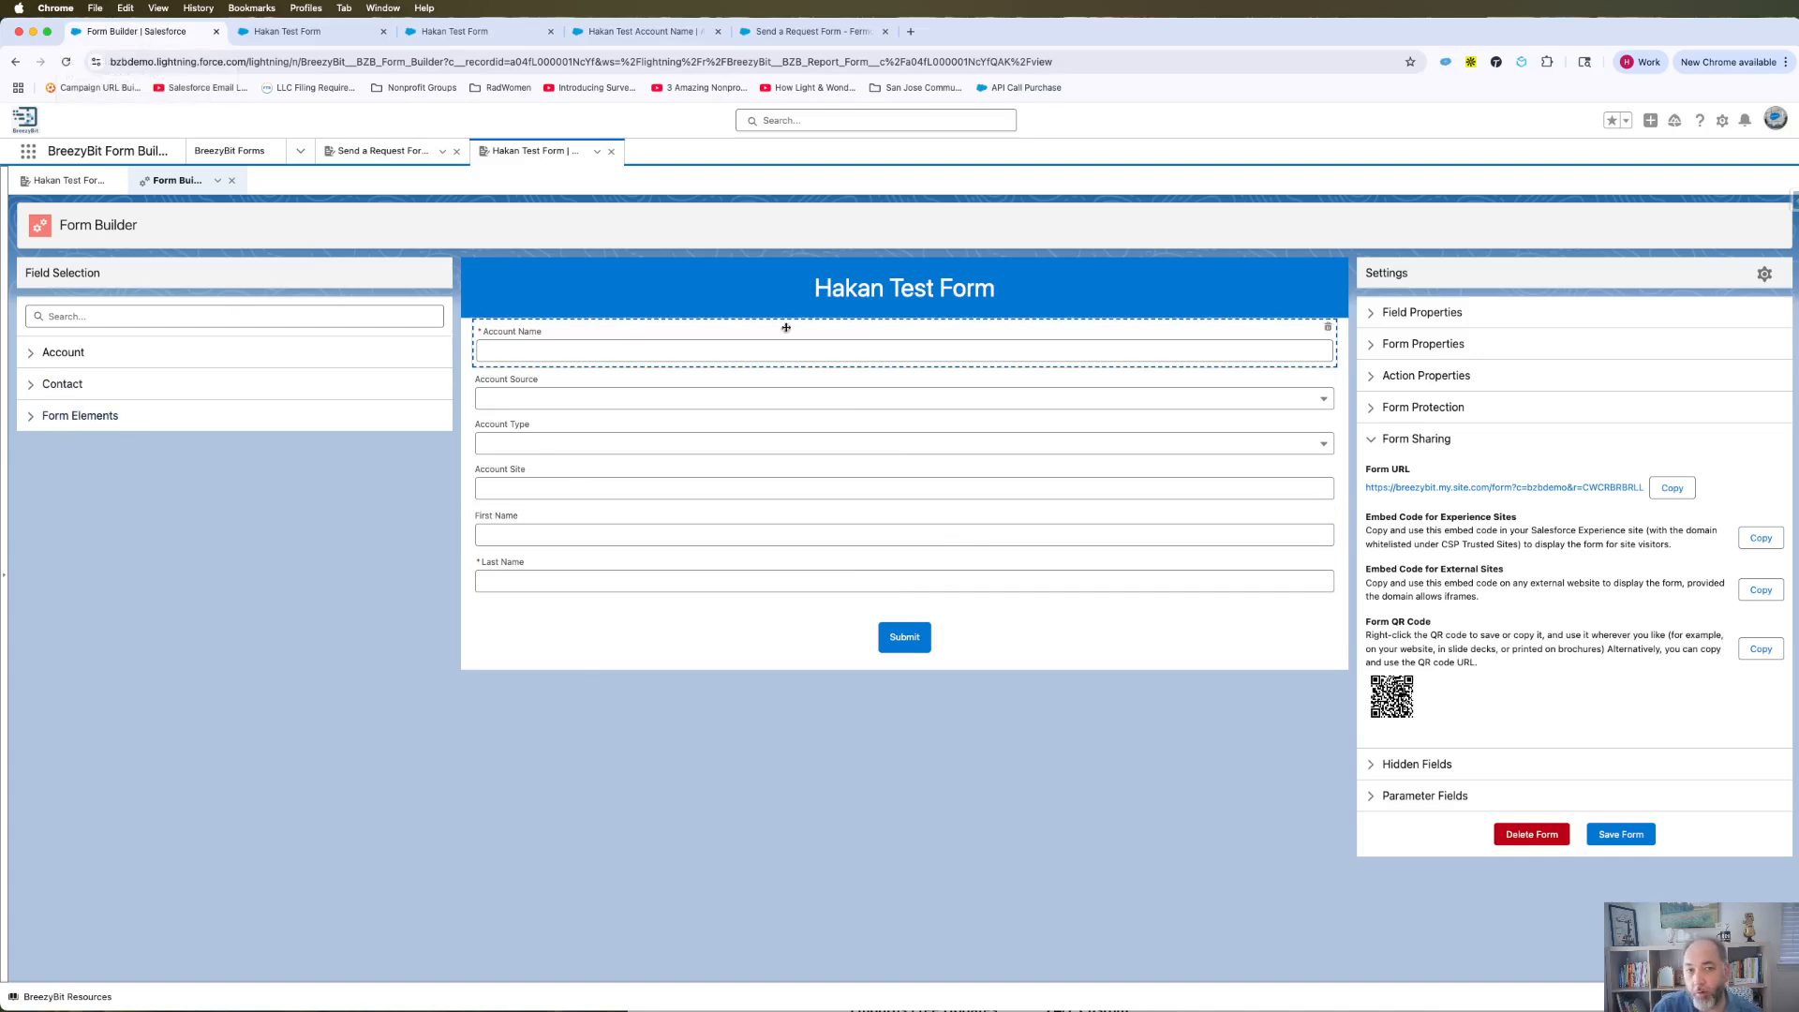
Drop a File Upload element below Account Source and select it for editing.
click(39, 420)
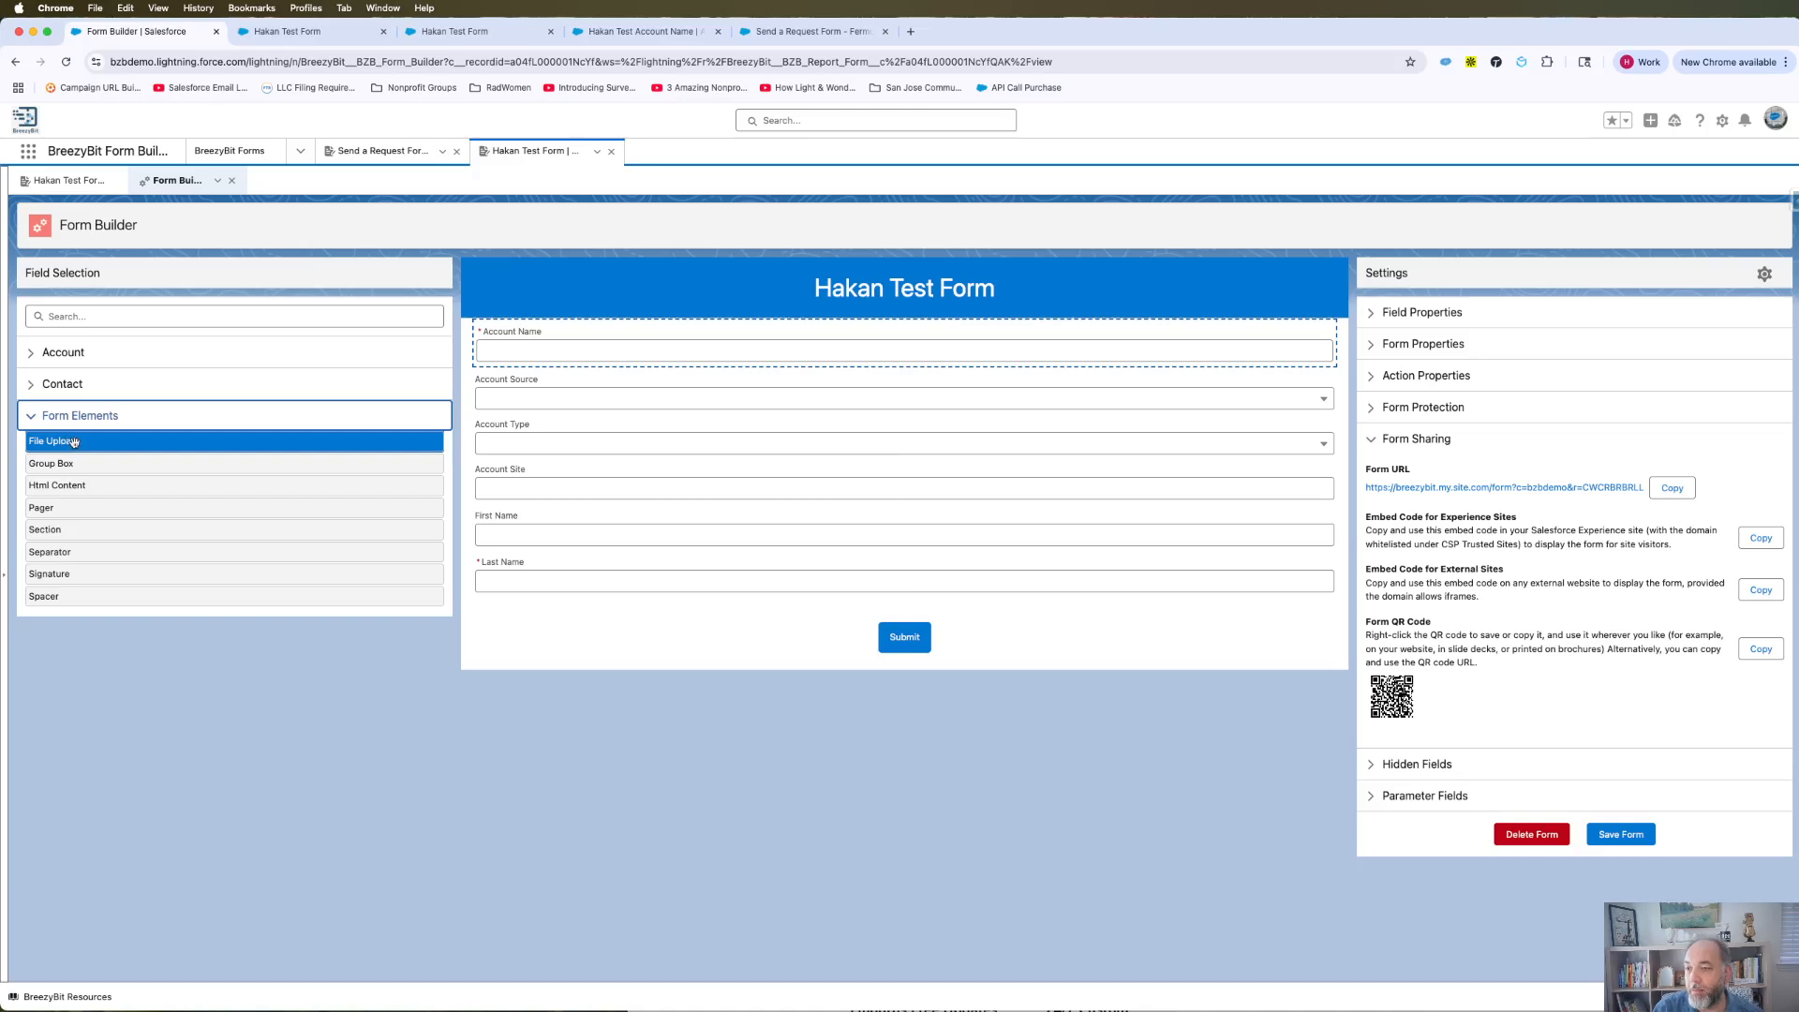
drag(76, 442, 739, 437)
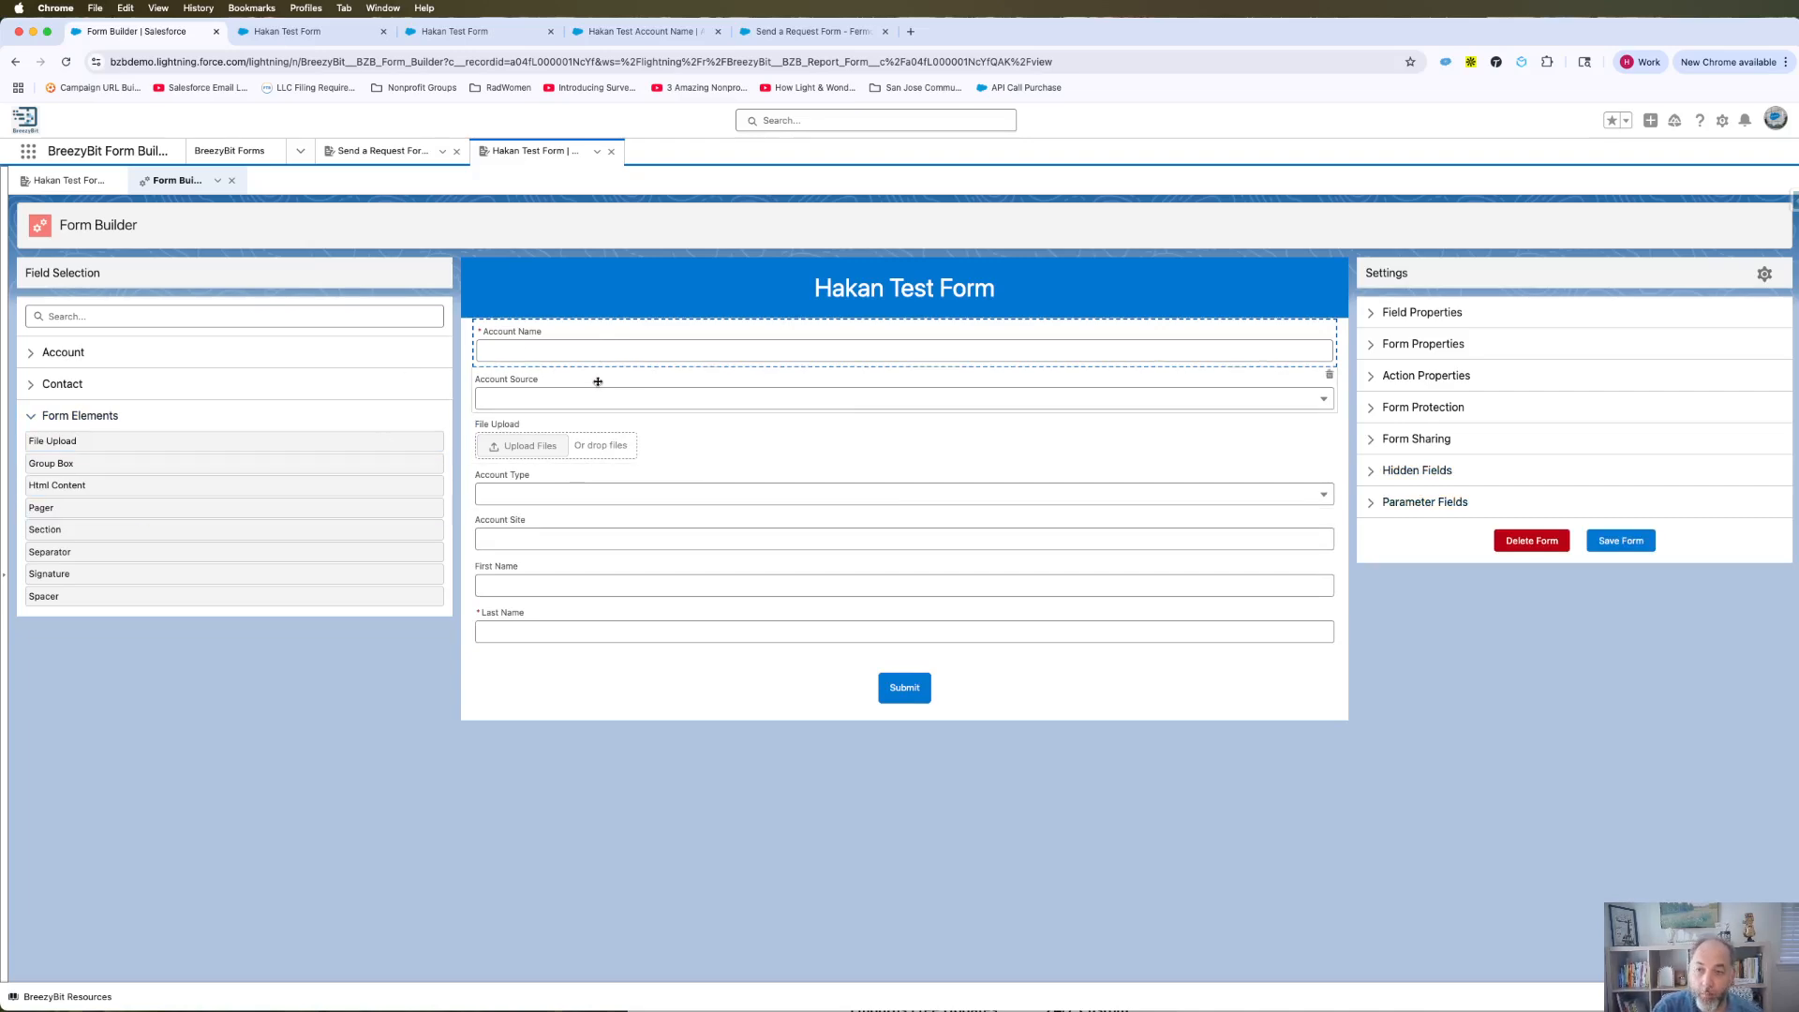
click(553, 440)
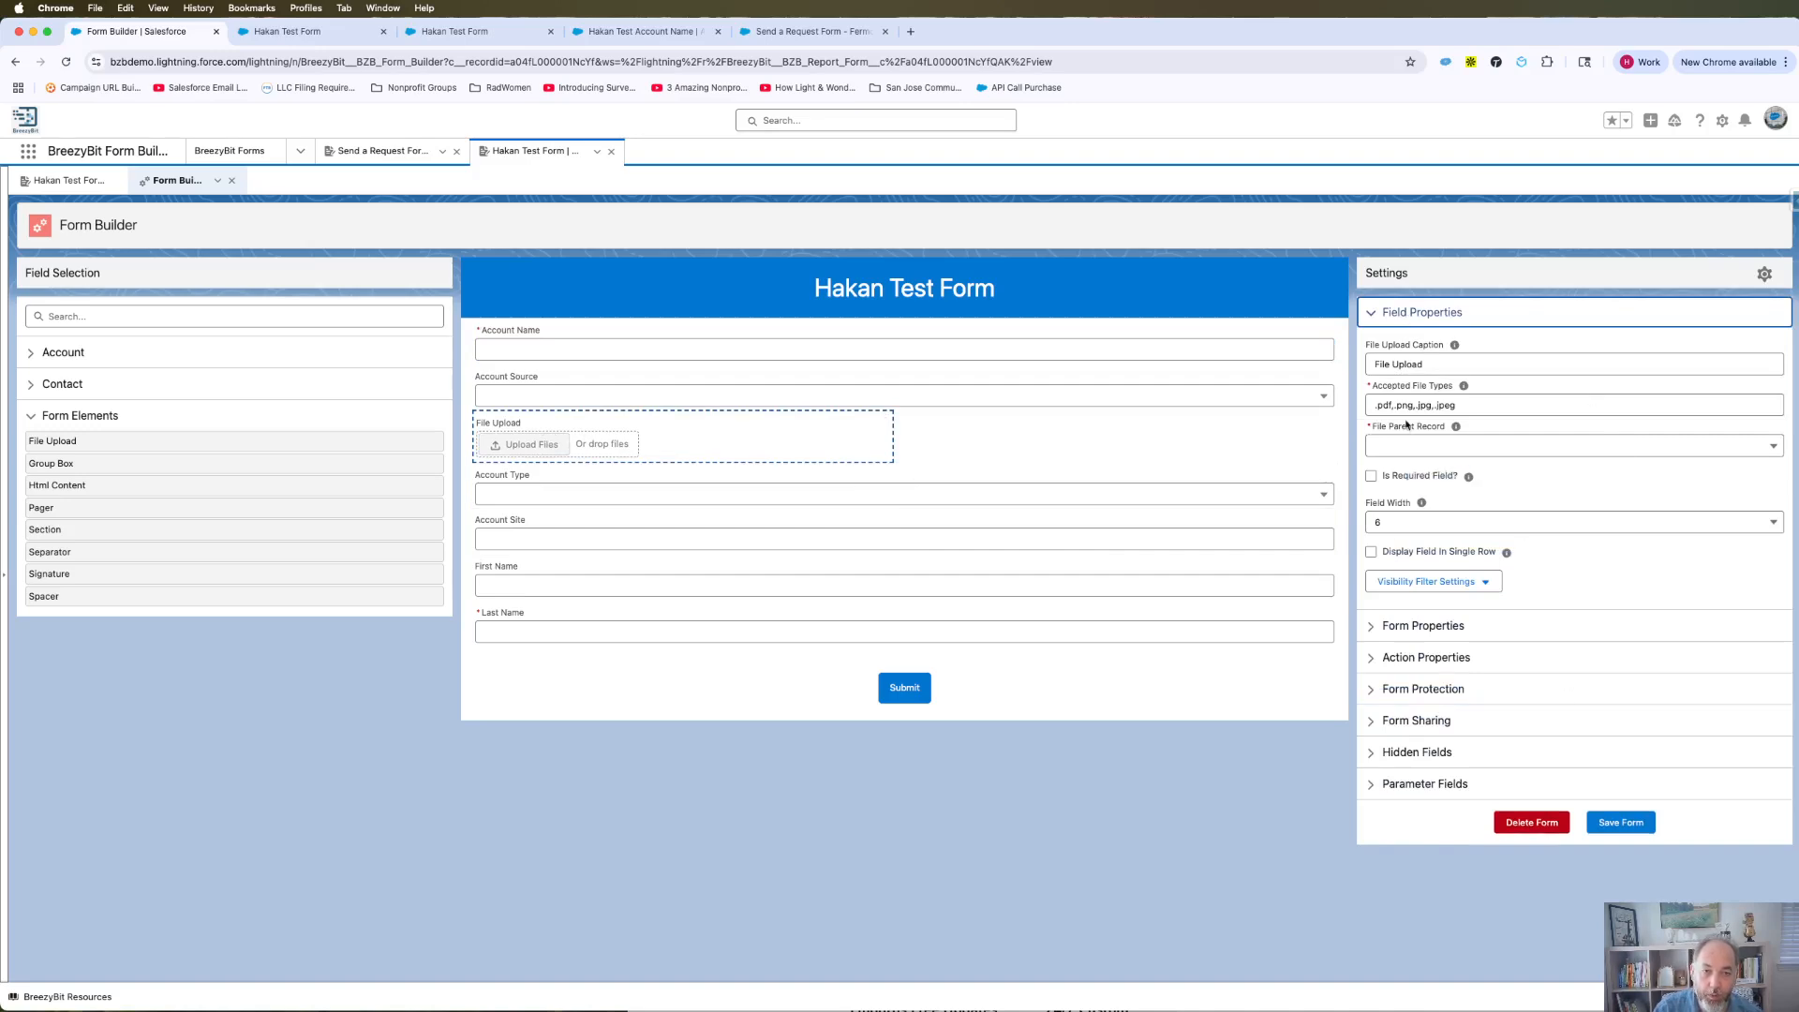
Caption the upload field 'Driver's License', keep pdf/png/jpg/jpeg accepted, and toggle single-row display.
drag(1431, 364, 1326, 359)
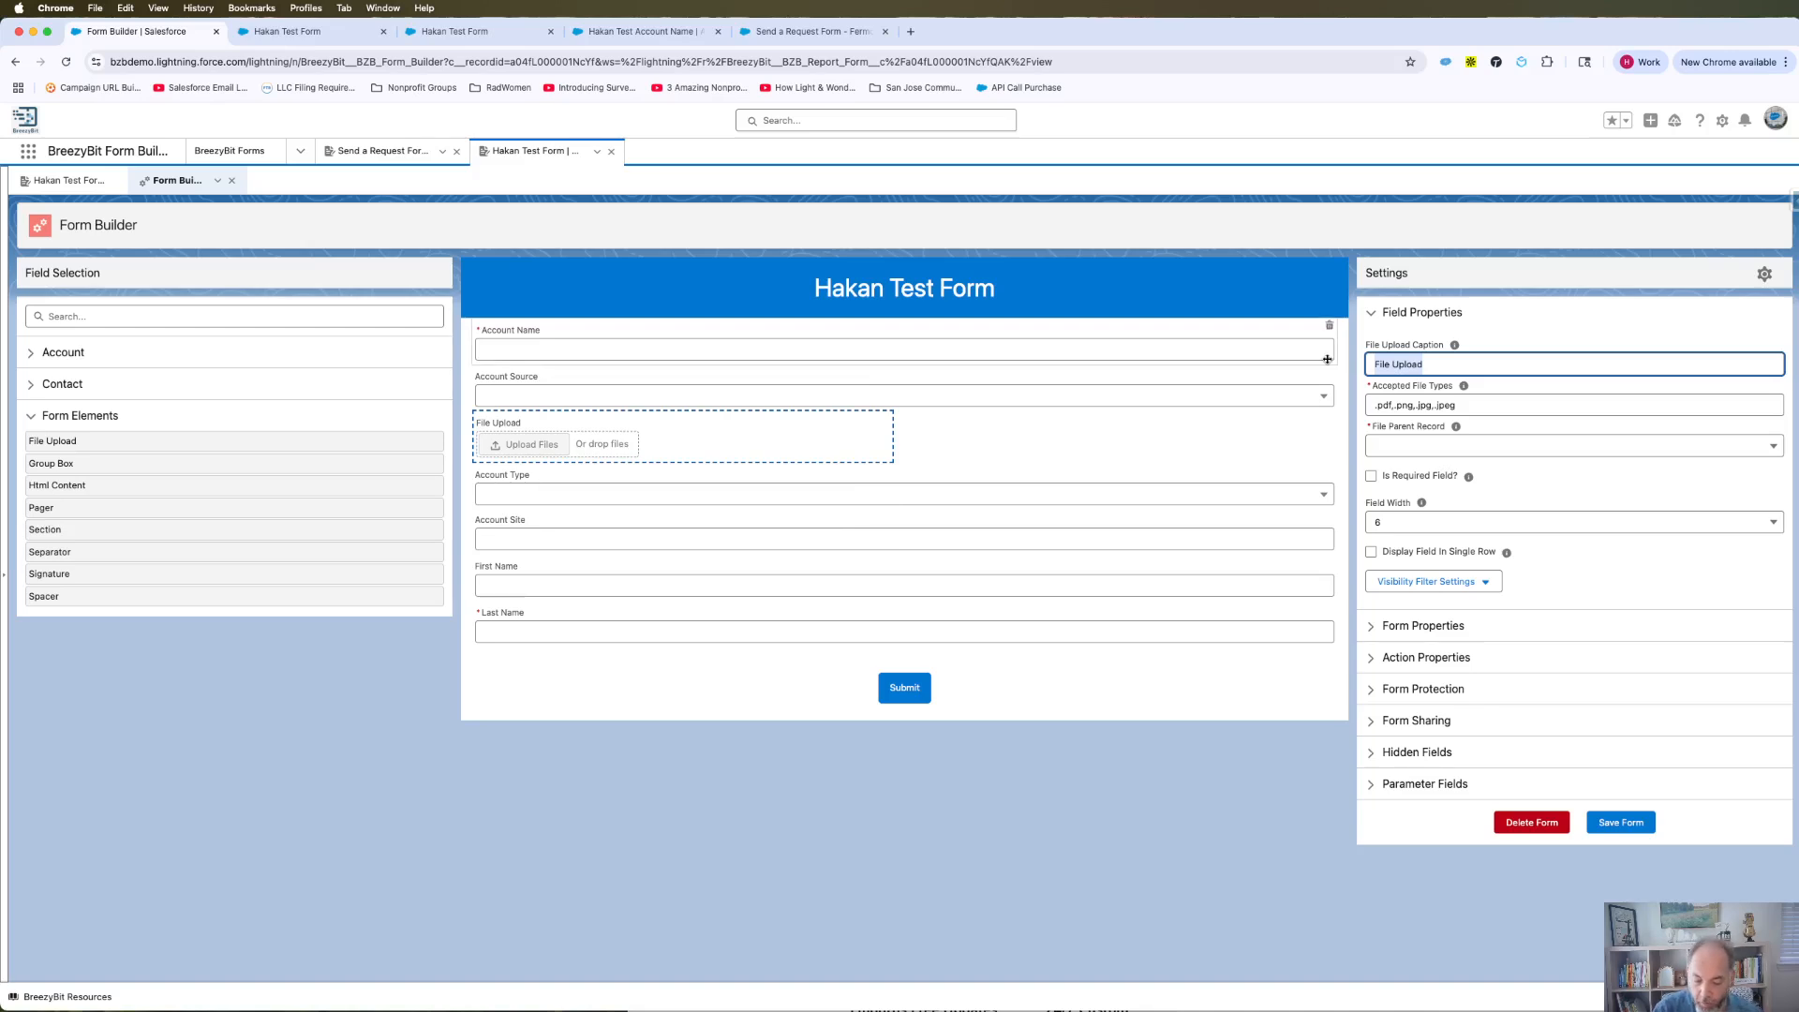
text(Driver's)
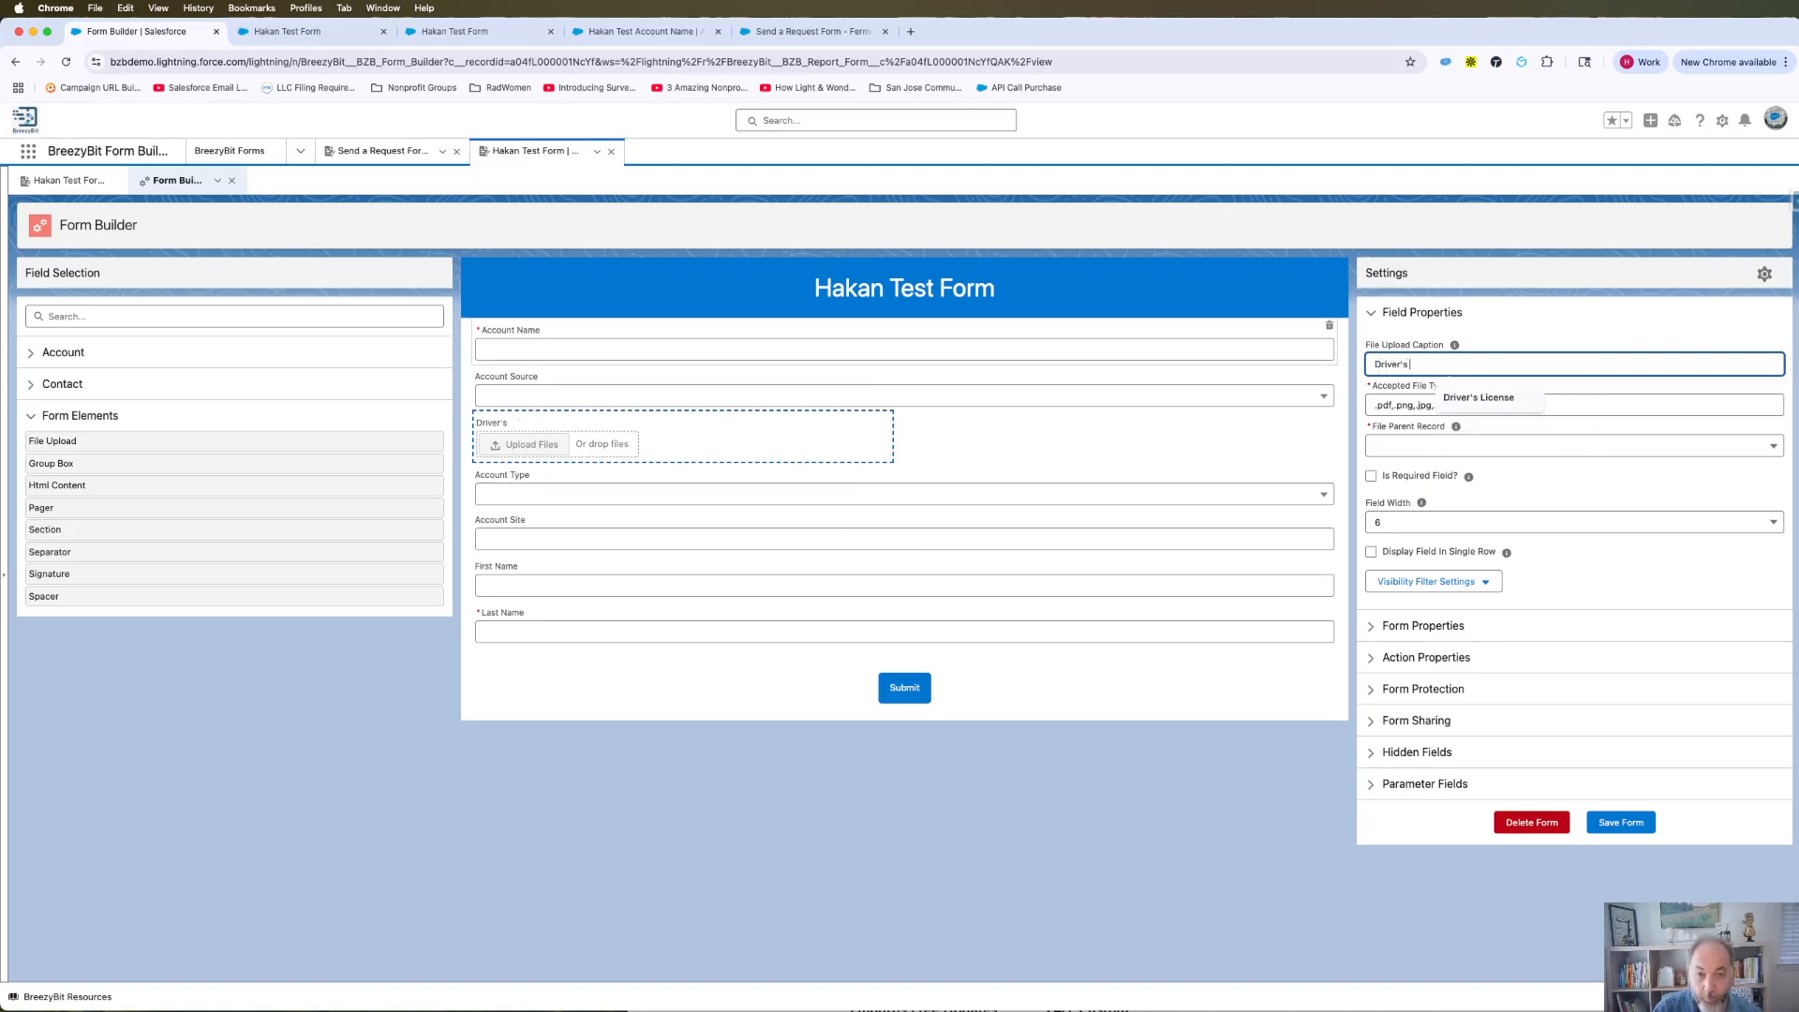
text( License)
click(1557, 336)
click(1472, 407)
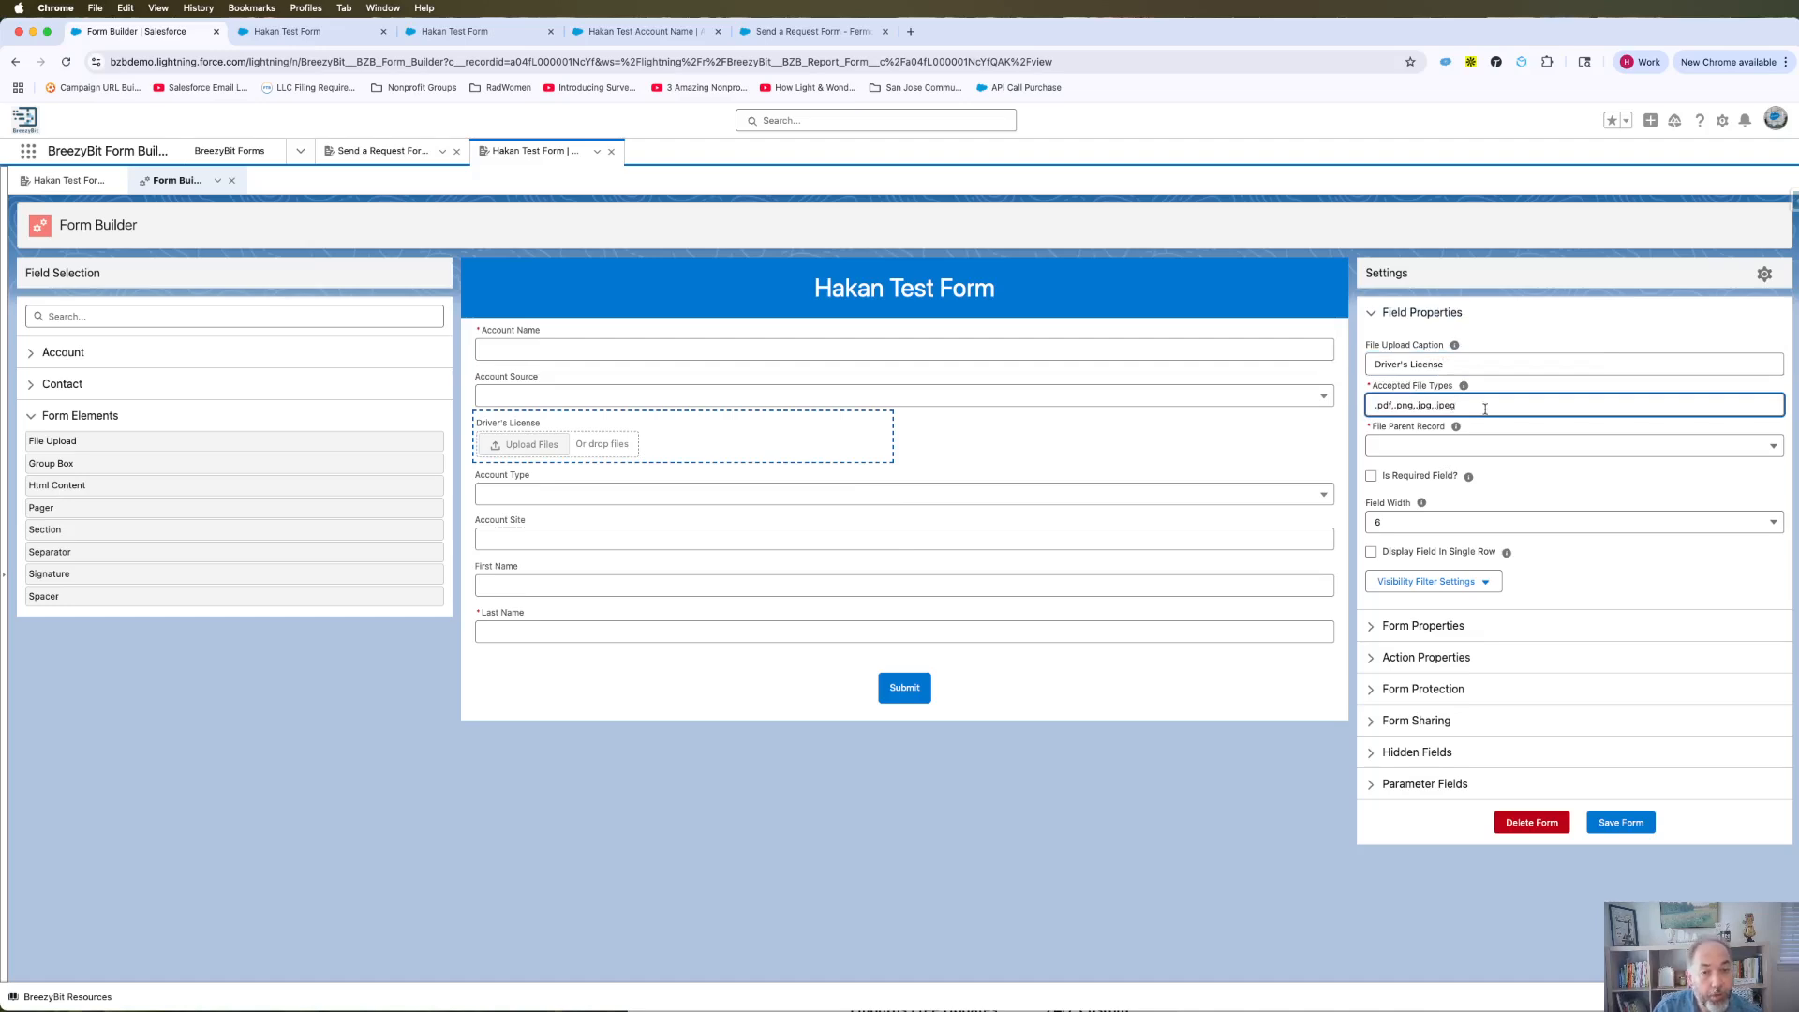
click(1371, 477)
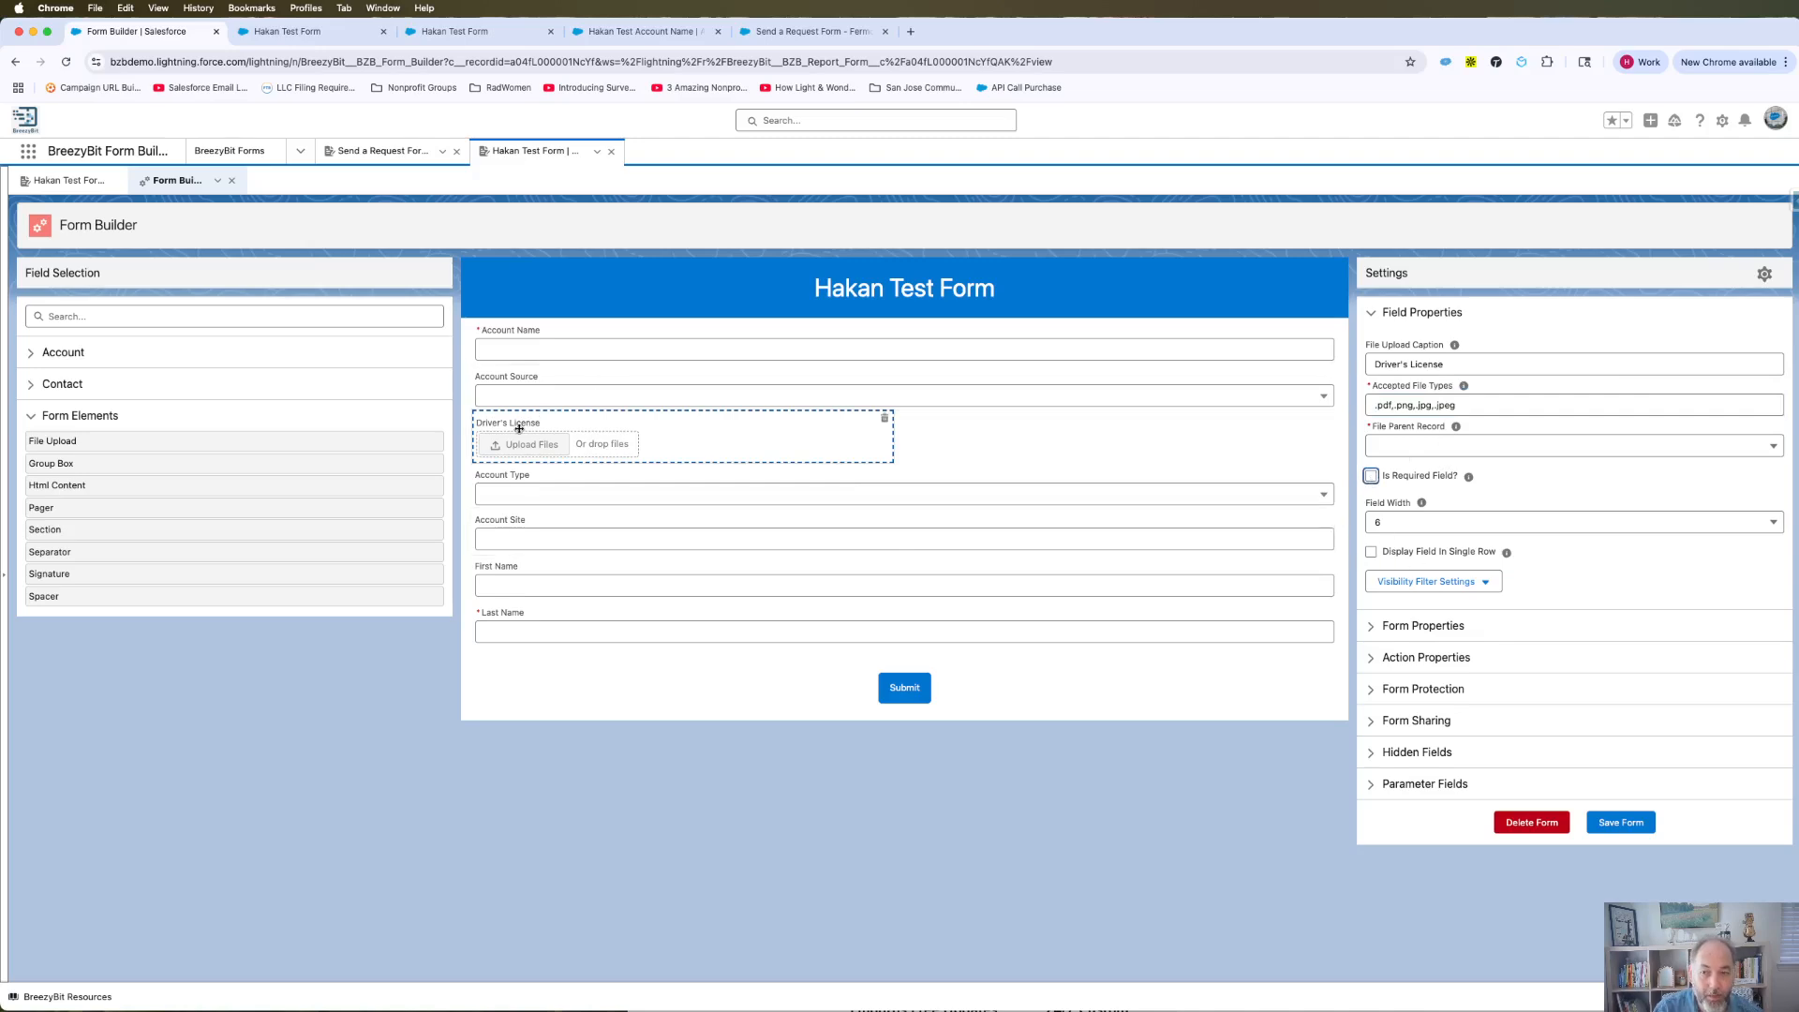
click(1370, 553)
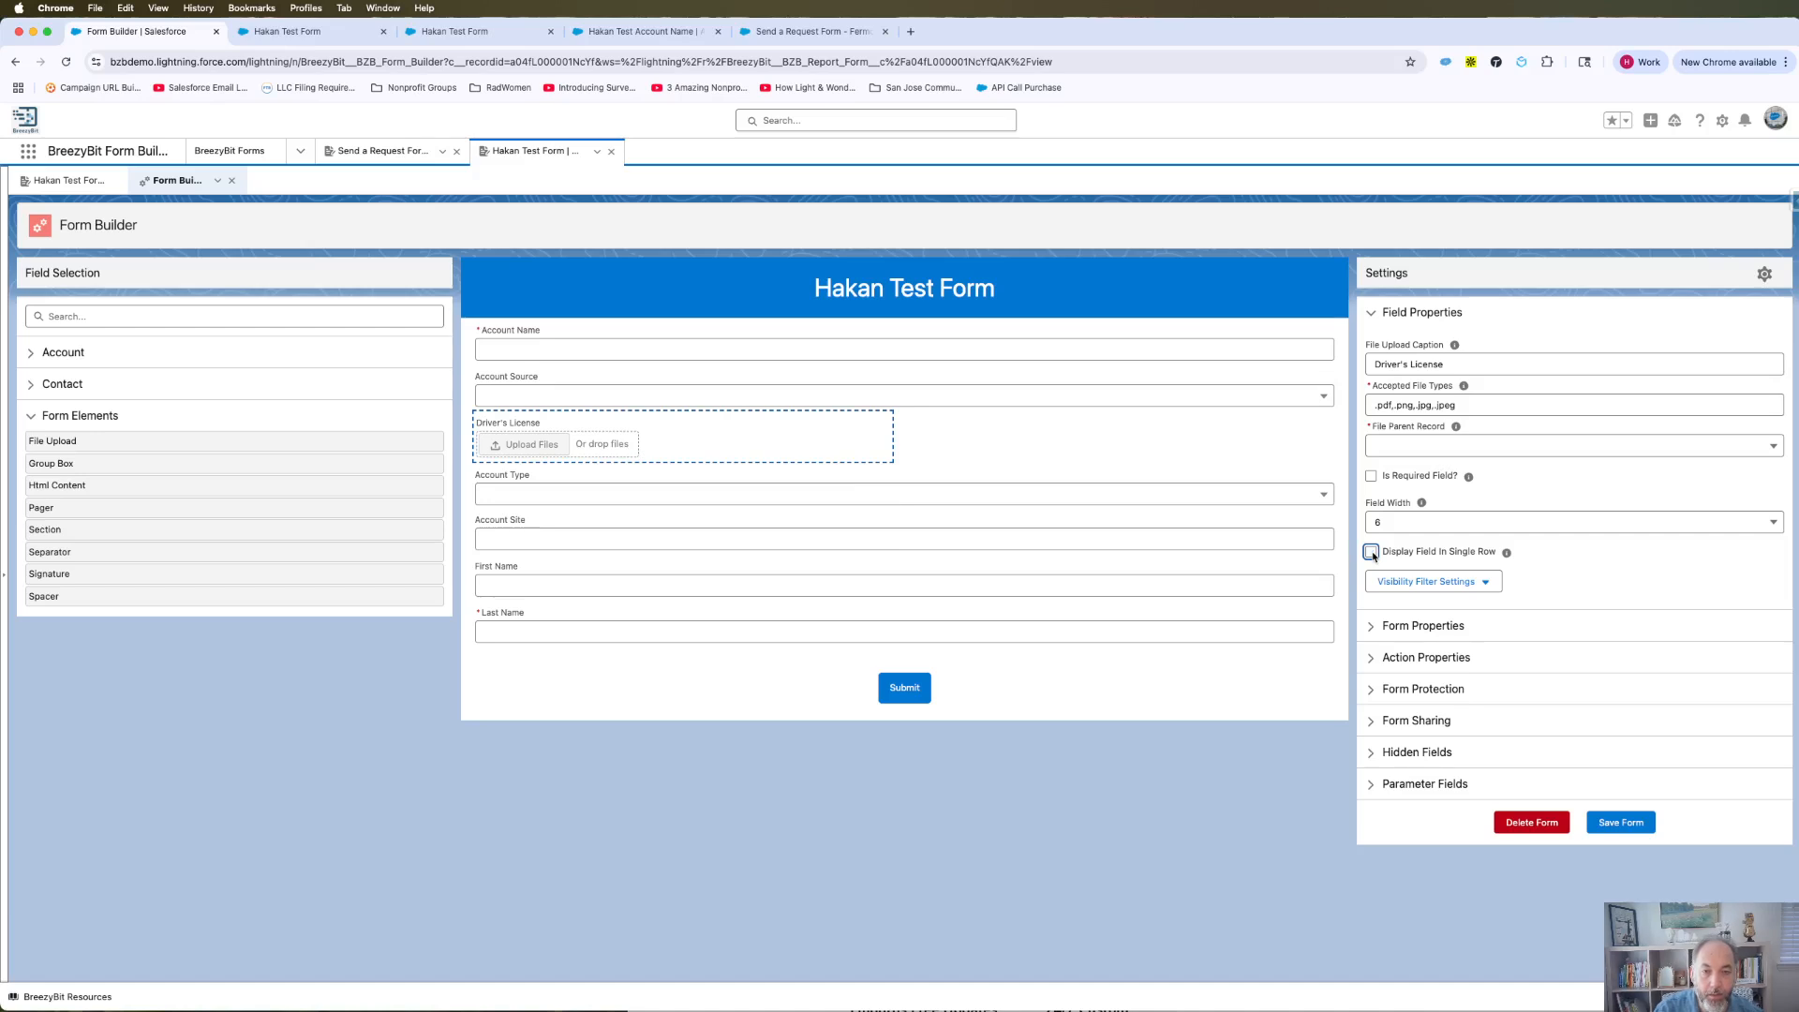
Change the upload field width to 12, then set it back to 6.
click(1448, 522)
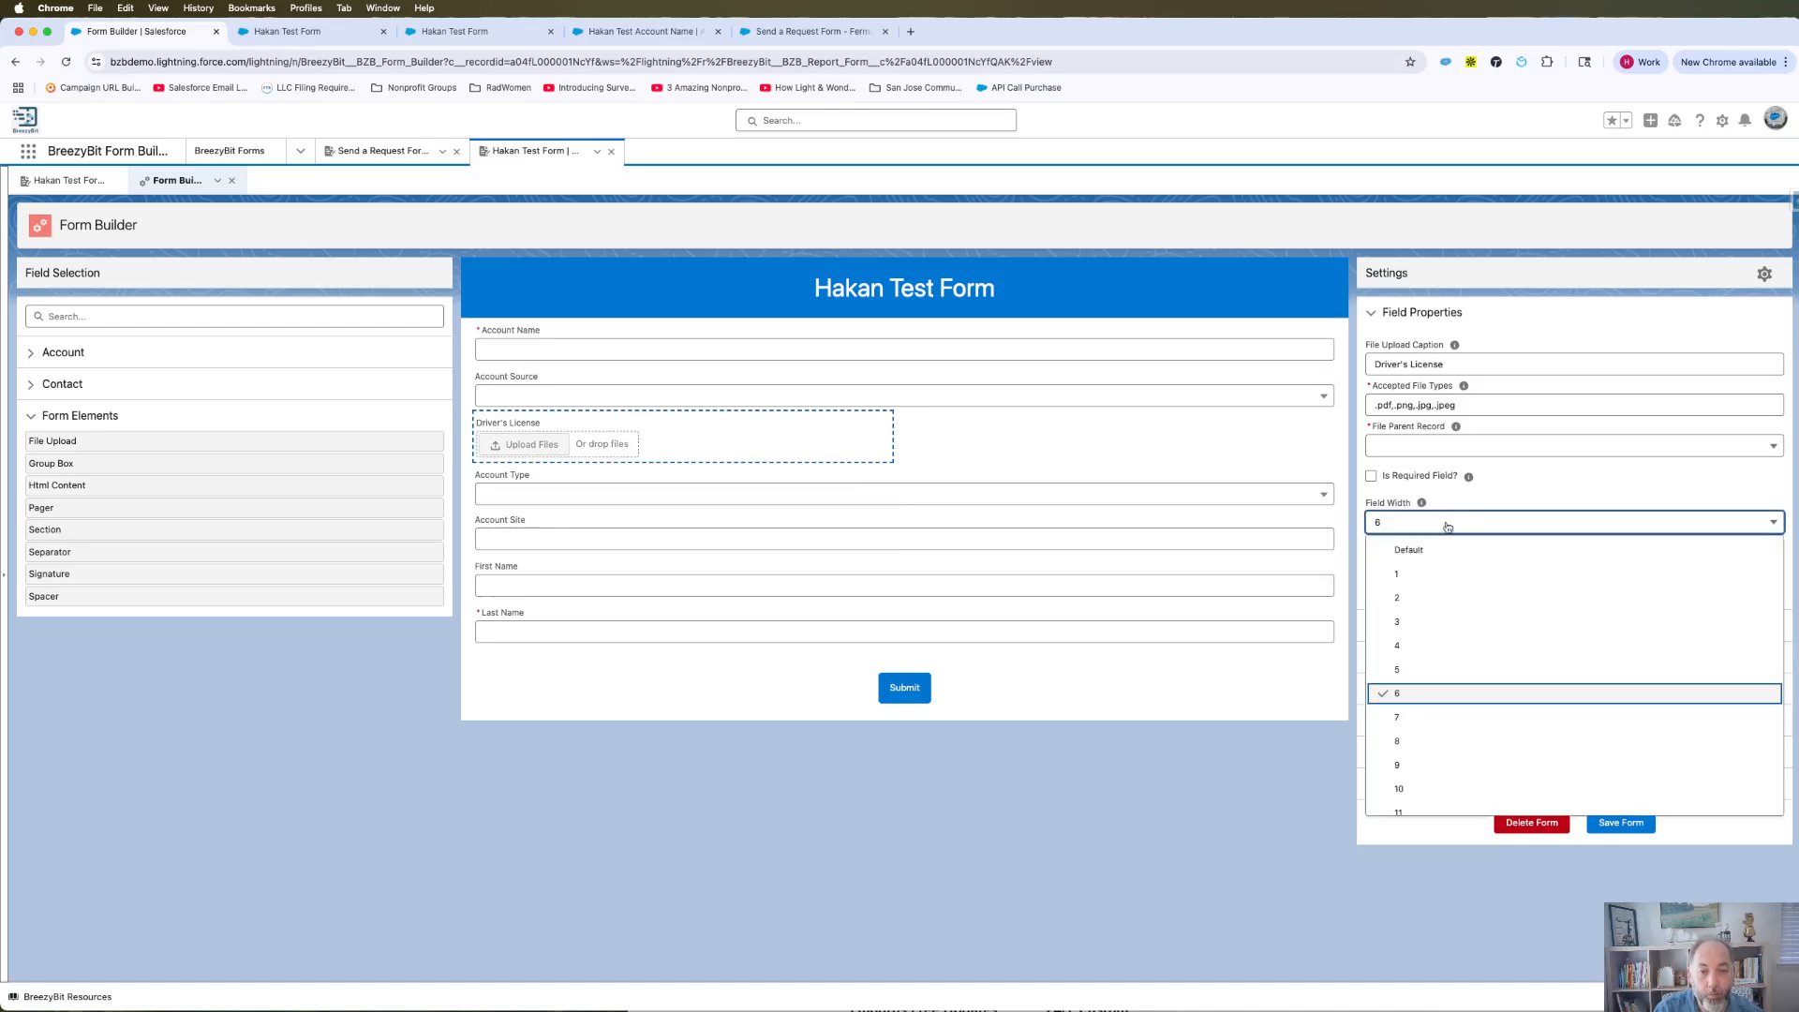
scroll(1421, 785, down, 2)
click(1413, 800)
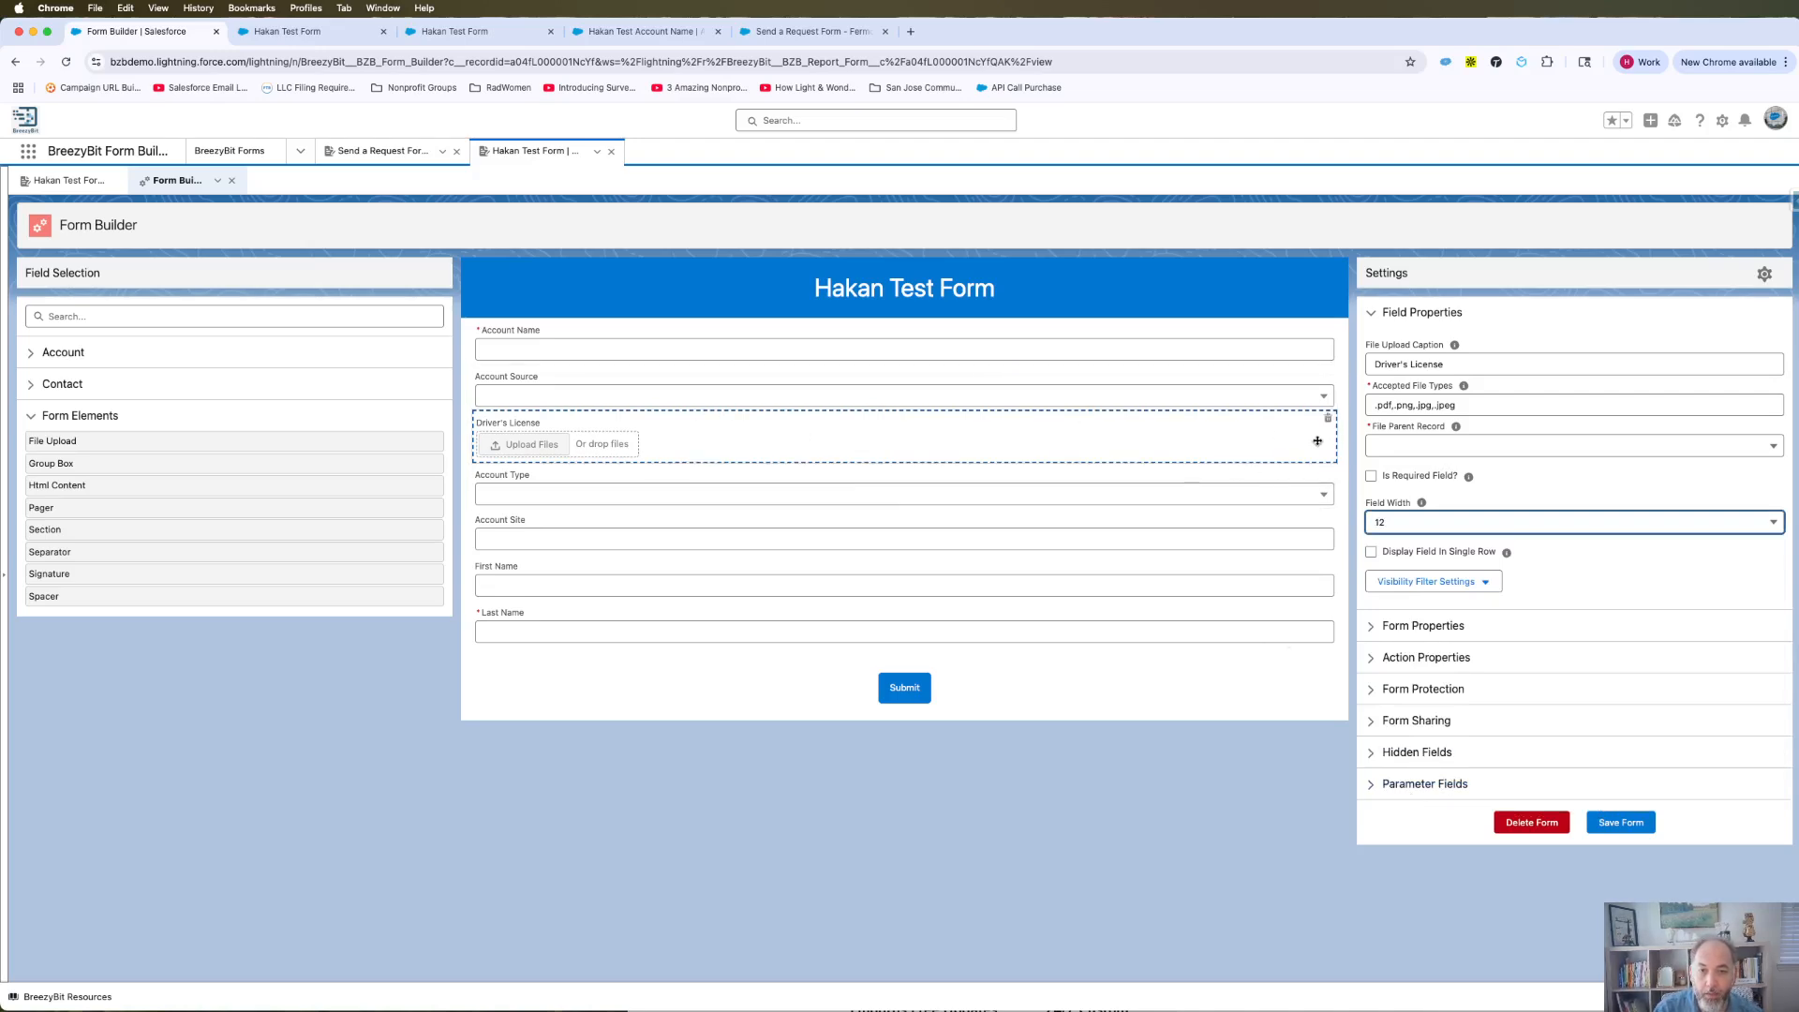
click(1406, 523)
click(1406, 681)
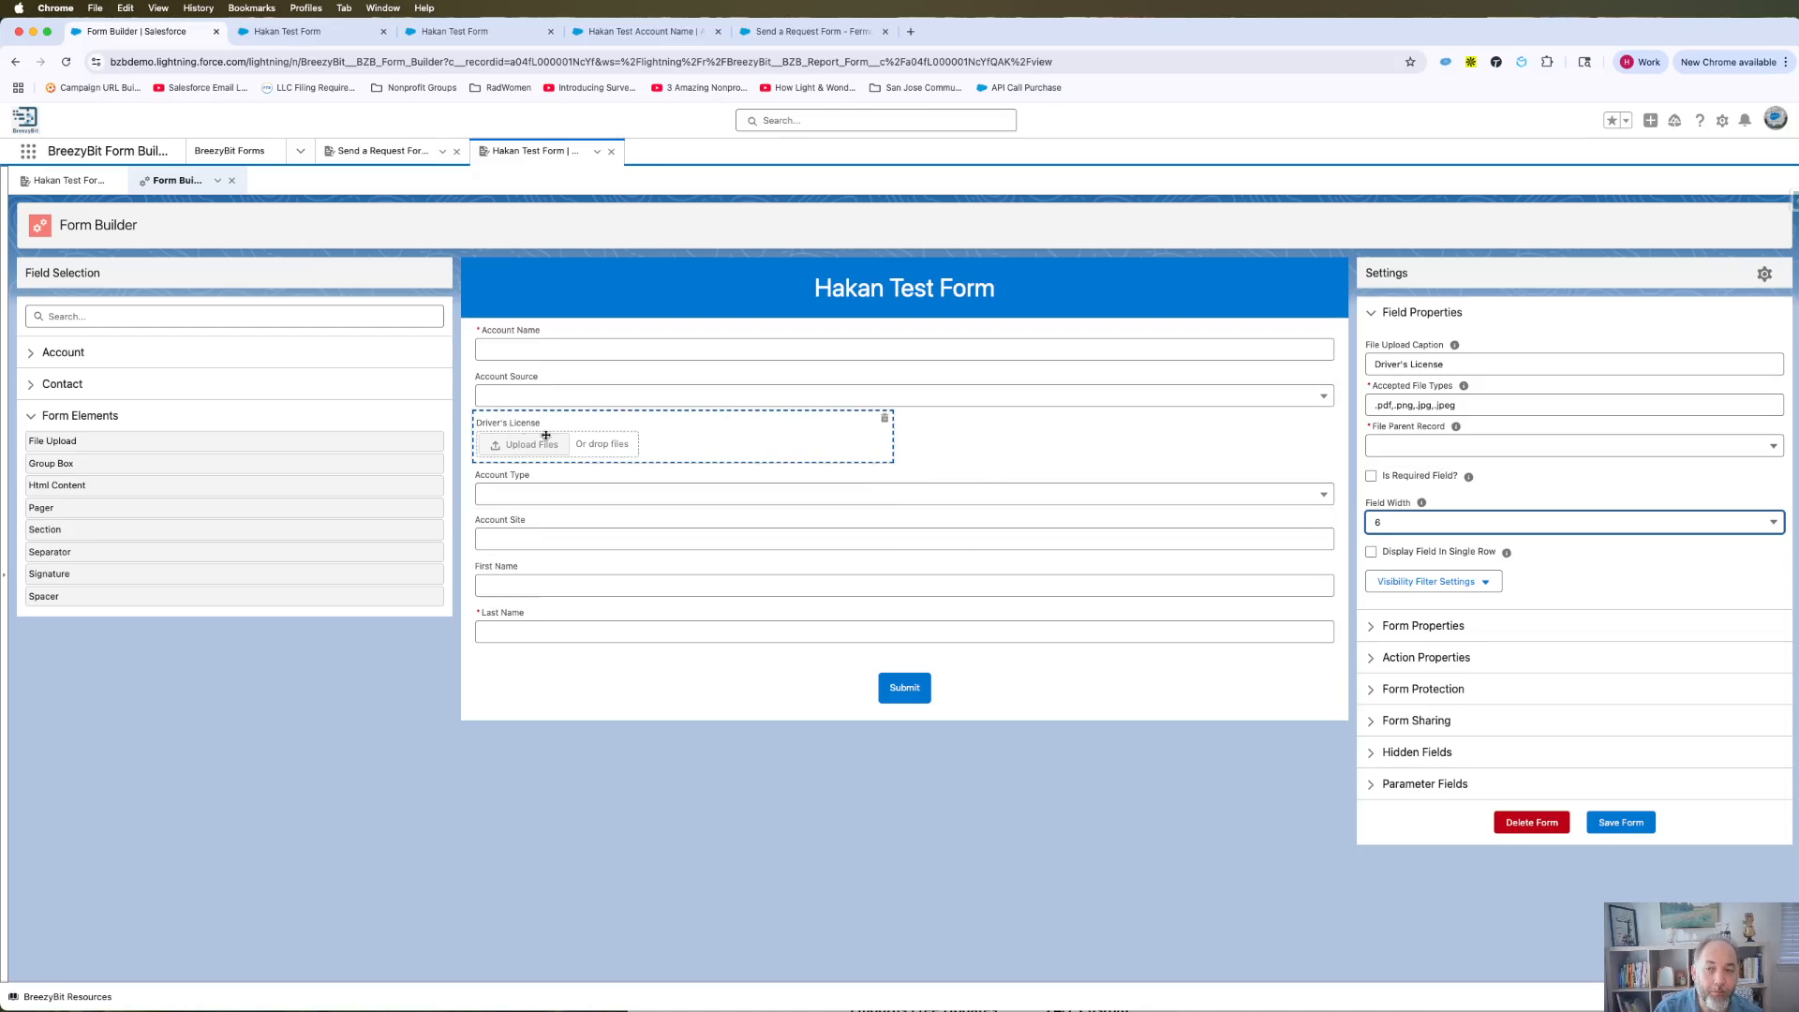
Link uploaded files to the Account parent record and save the form.
click(1432, 446)
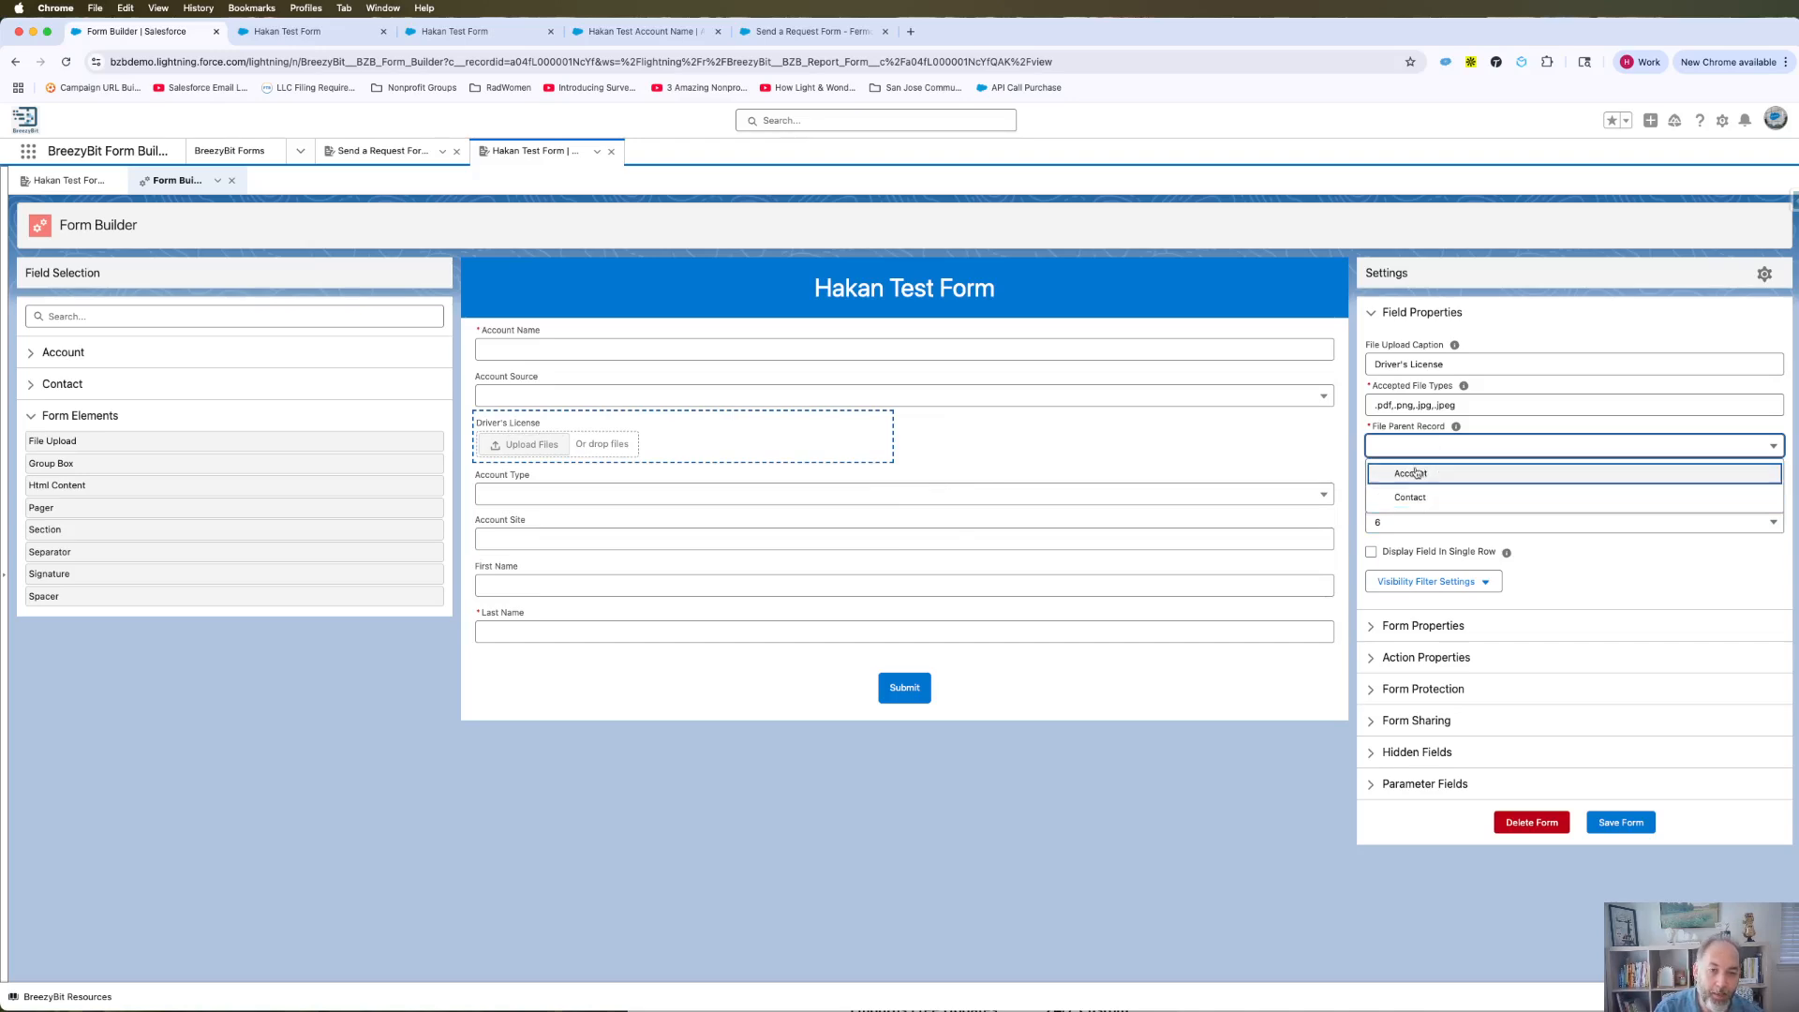
click(1416, 473)
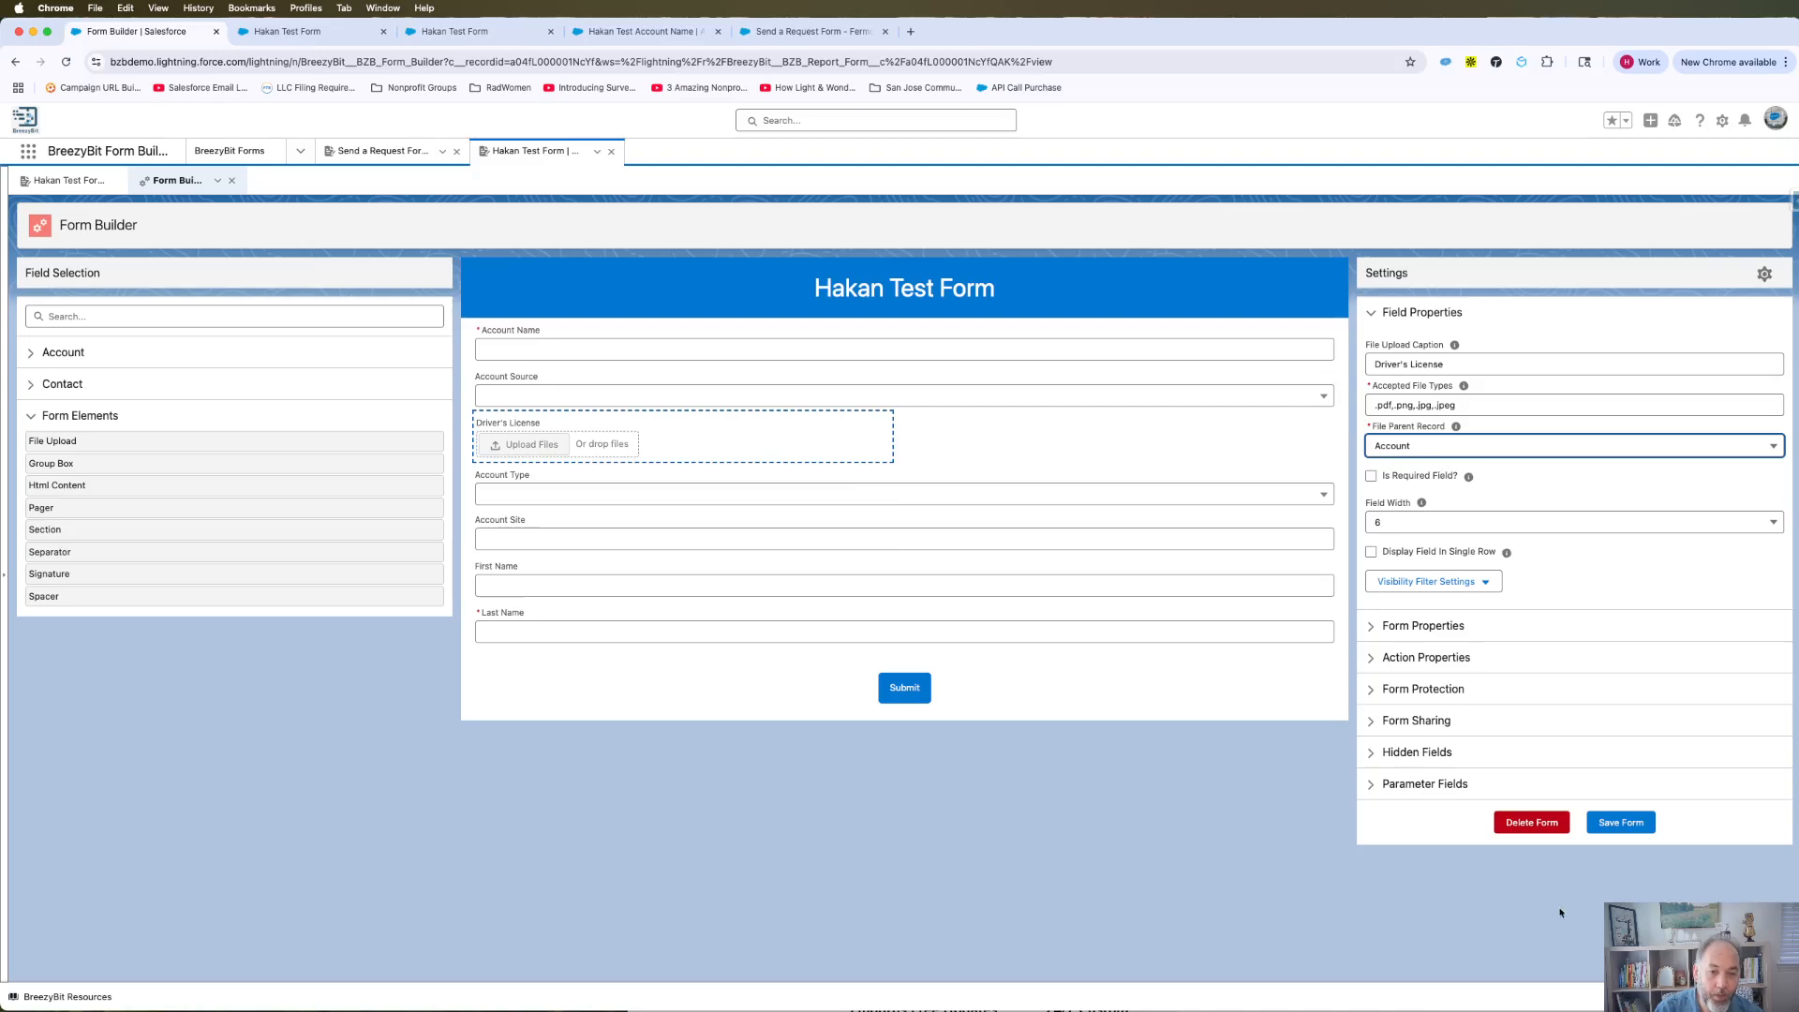
click(1620, 824)
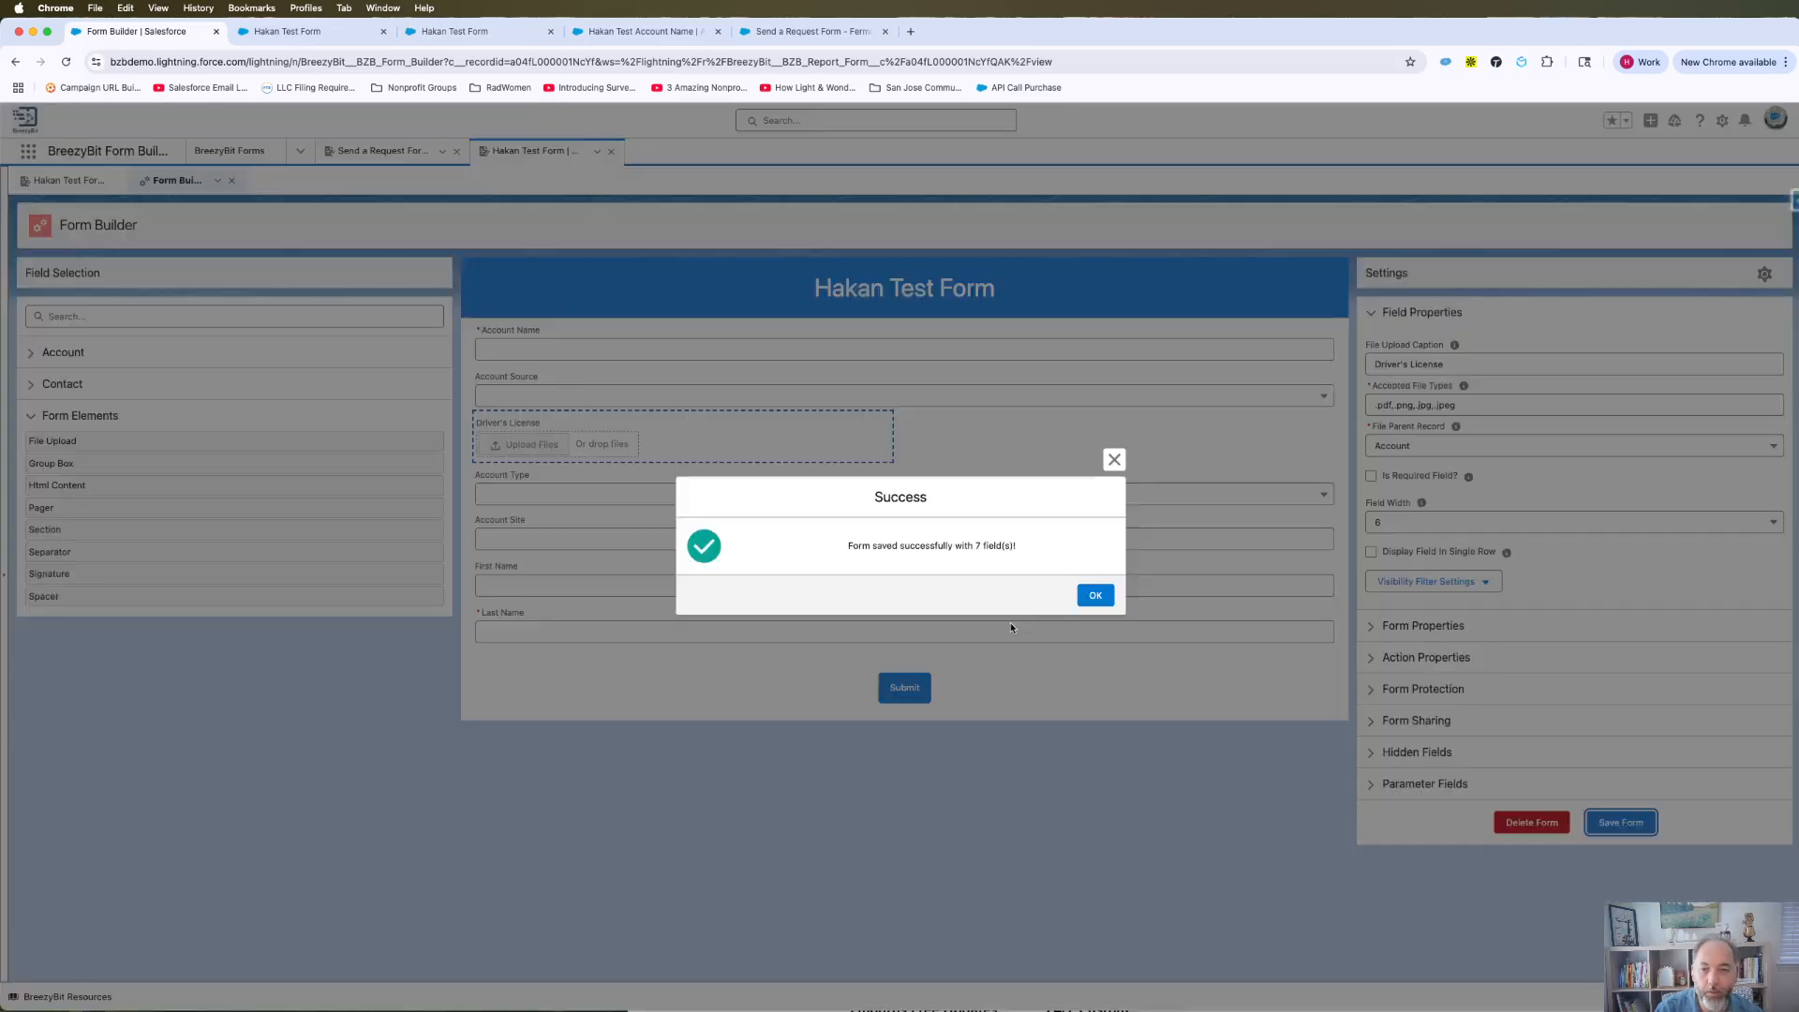
Dismiss the save confirmation and reload the published form tab to show the Driver's License field.
click(1094, 596)
click(281, 31)
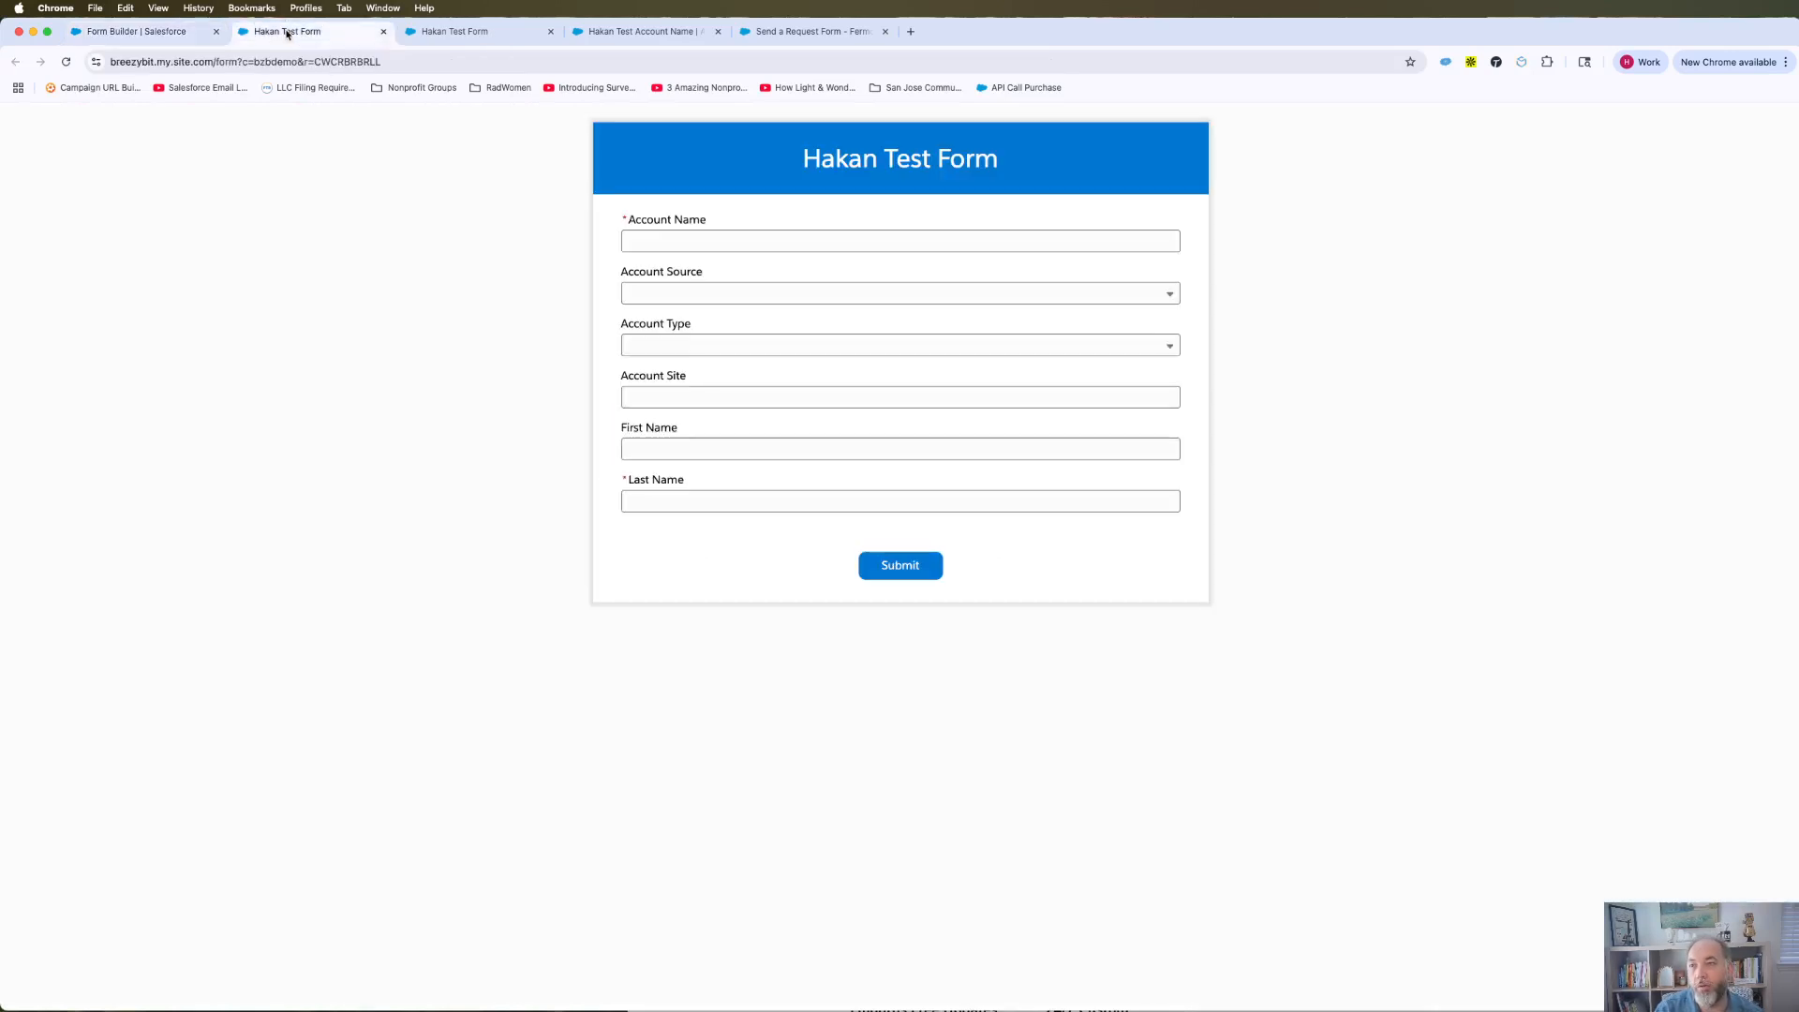
click(141, 31)
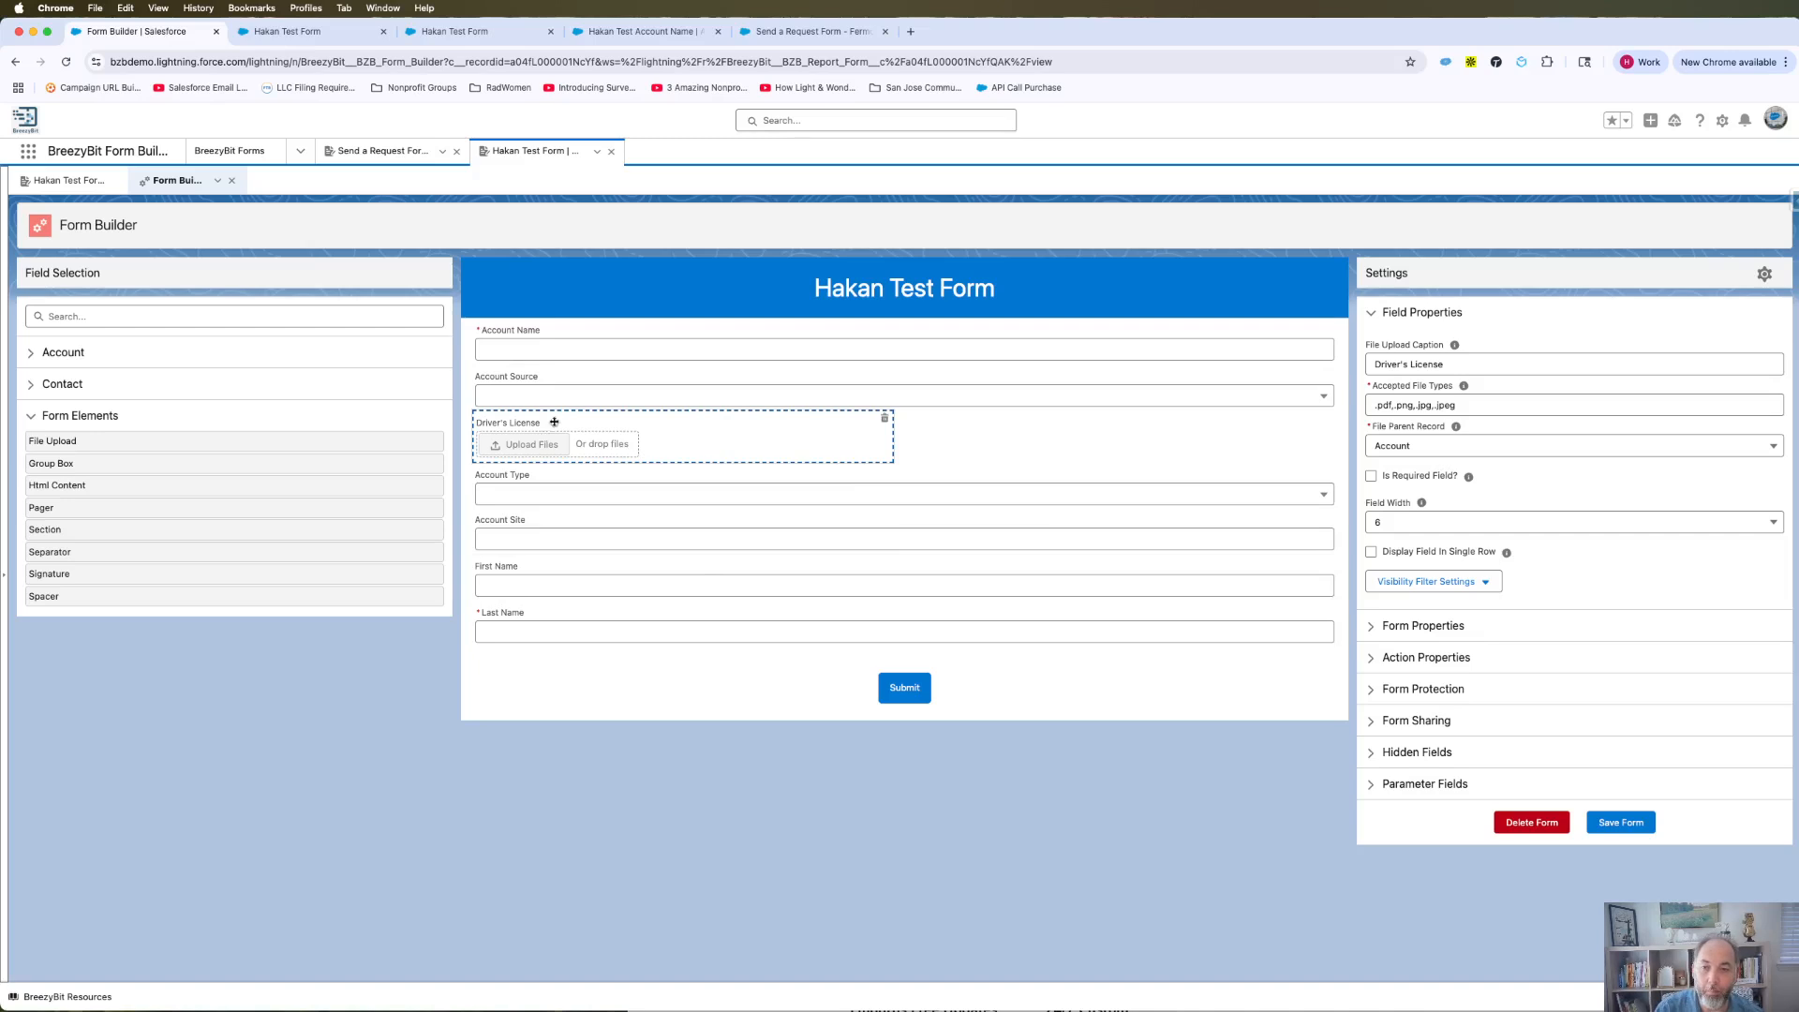
click(290, 28)
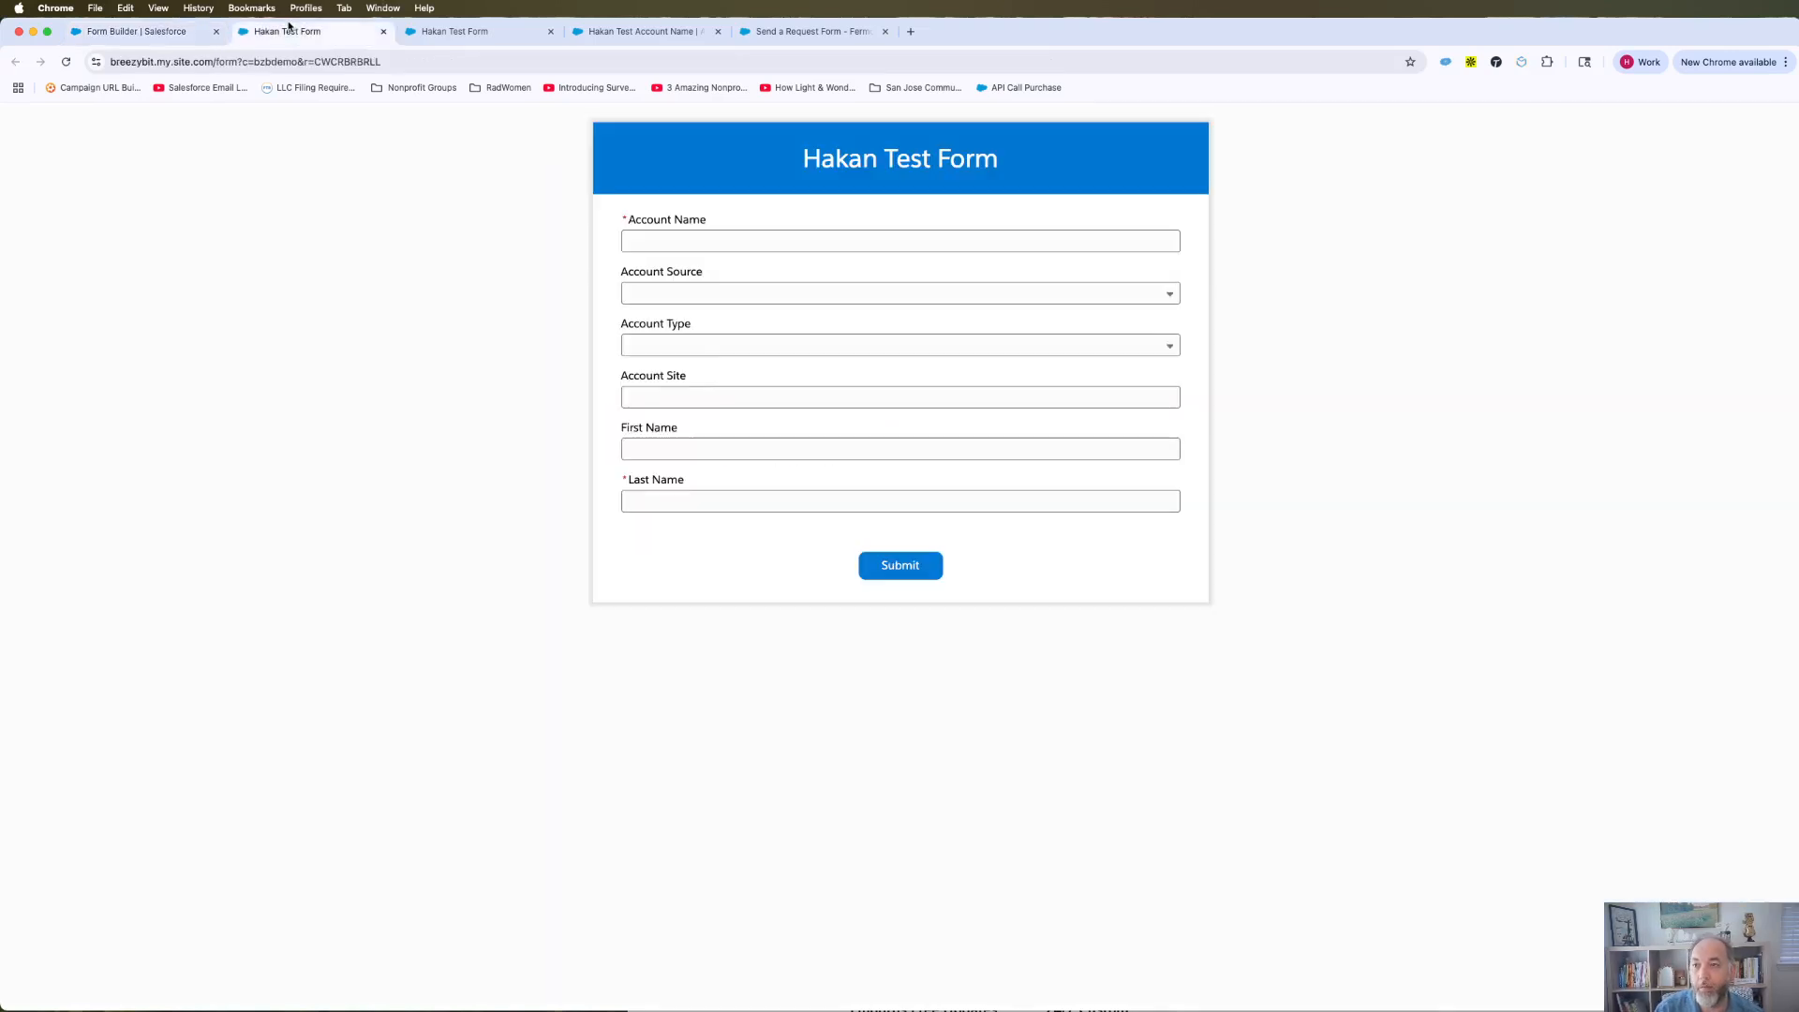
click(66, 61)
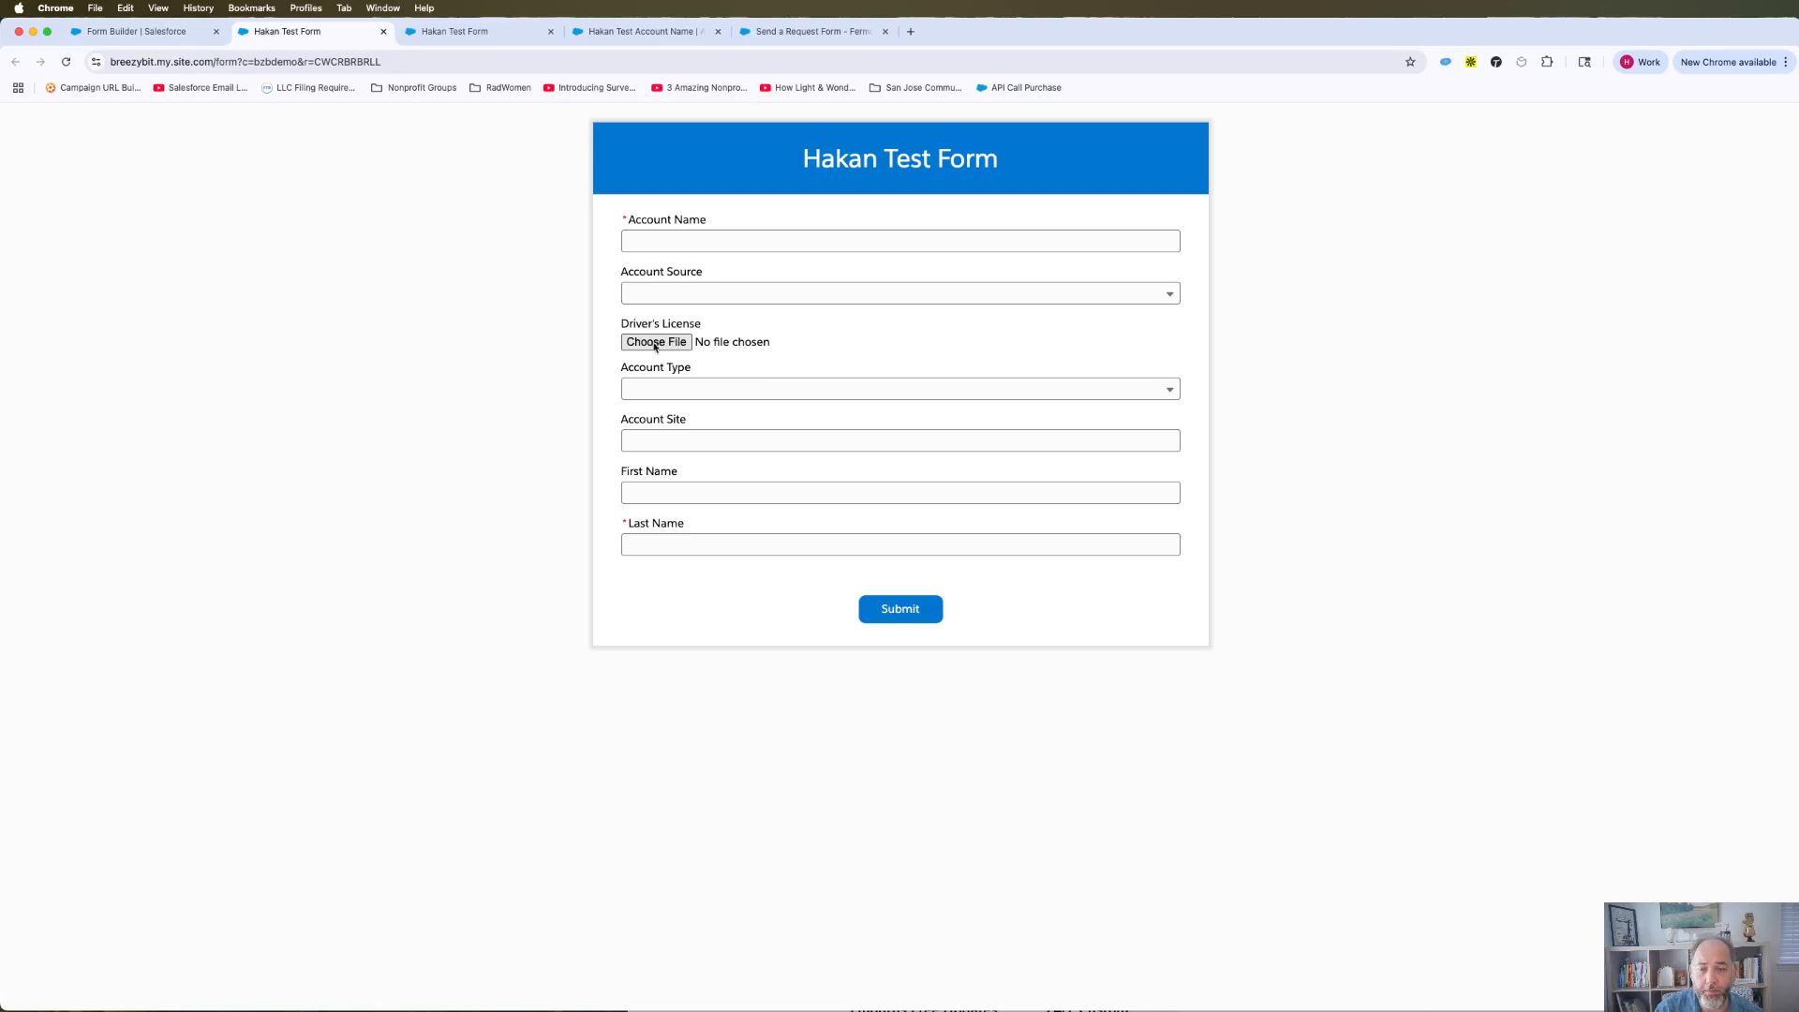
Enter account name 'Test Account 2', source External Referral and type Customer.
click(668, 243)
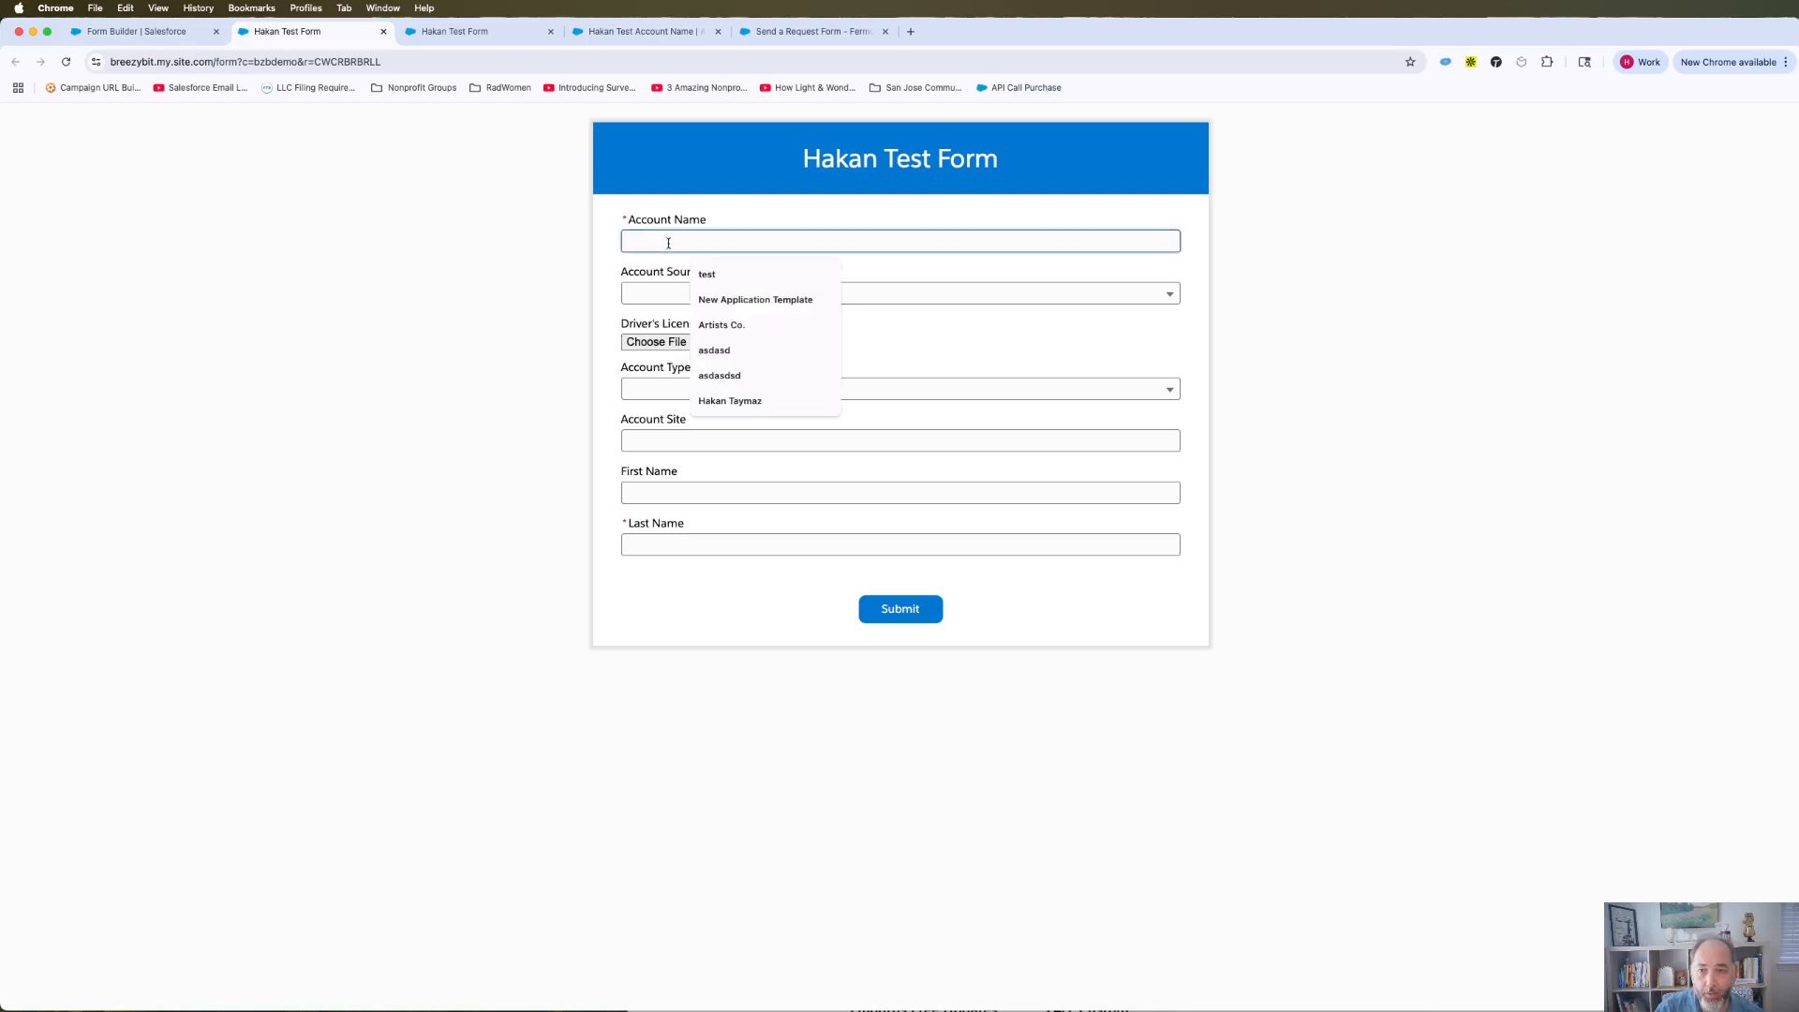
click(806, 401)
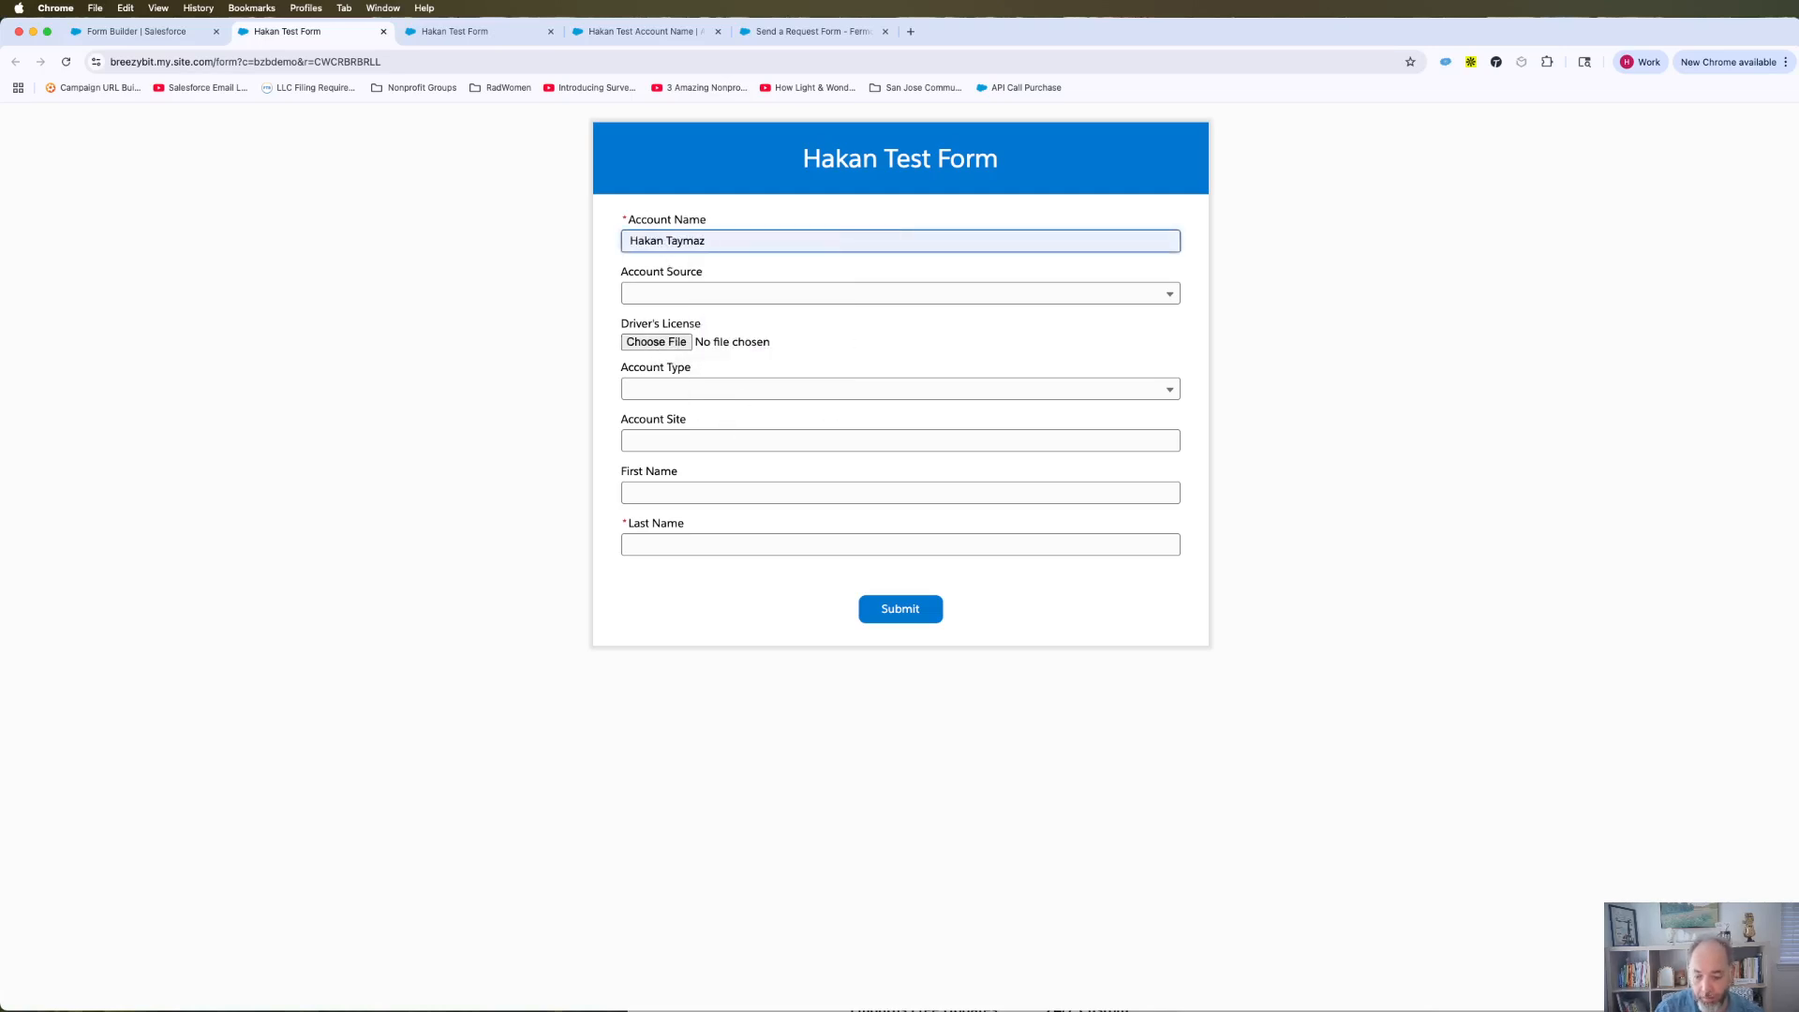
text(Test Accou)
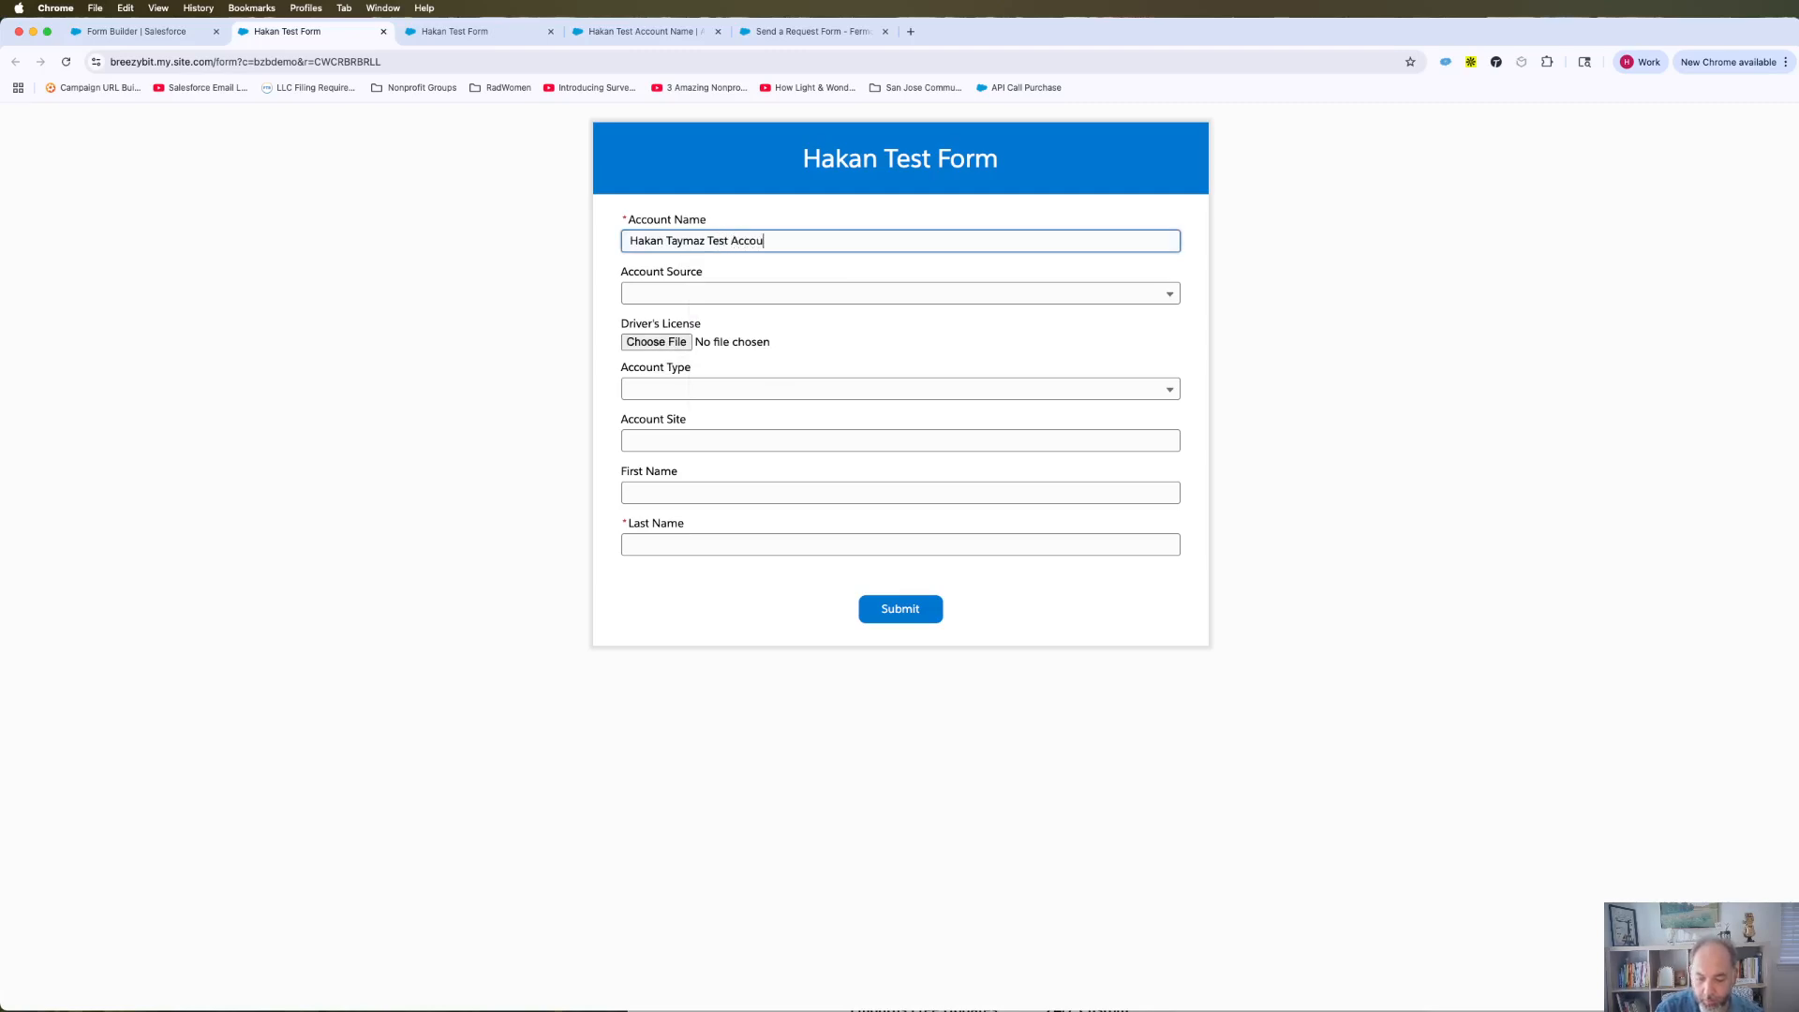
text(nt 2)
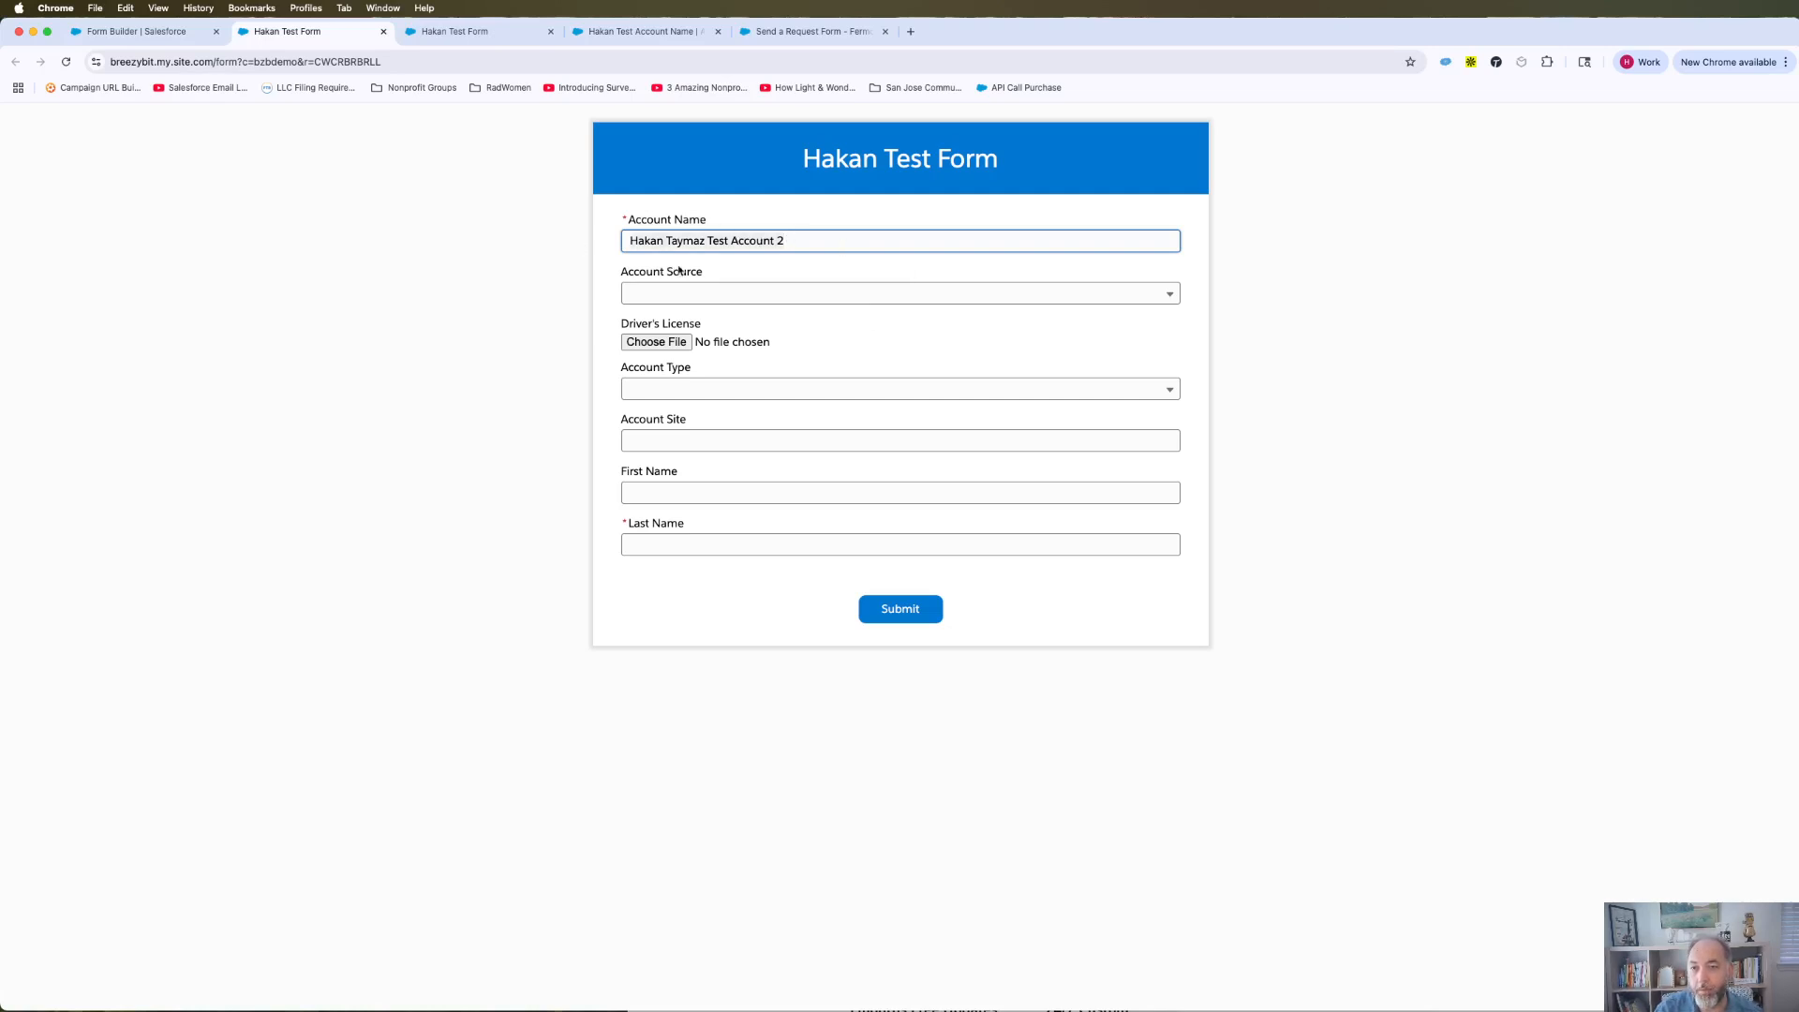
click(712, 295)
click(702, 408)
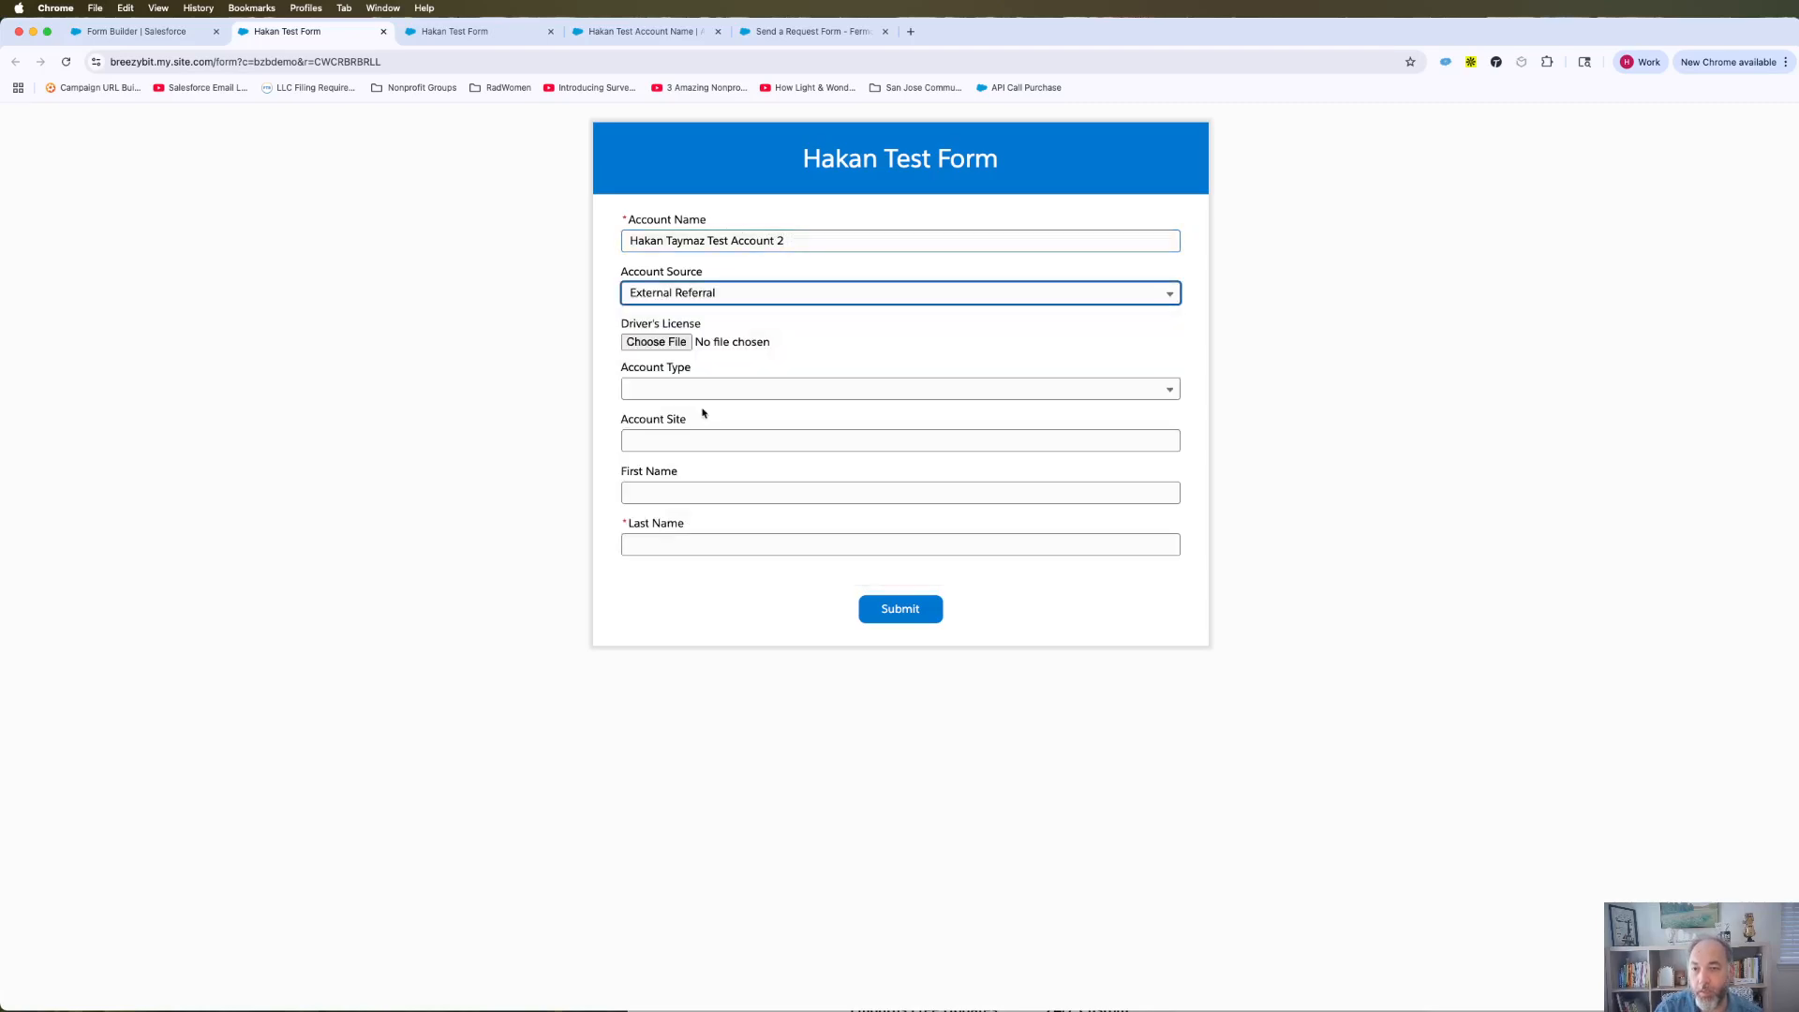
click(729, 389)
click(694, 499)
Fill Account Site 'test' and the contact's first and last names, then open the Driver's License file picker.
click(683, 440)
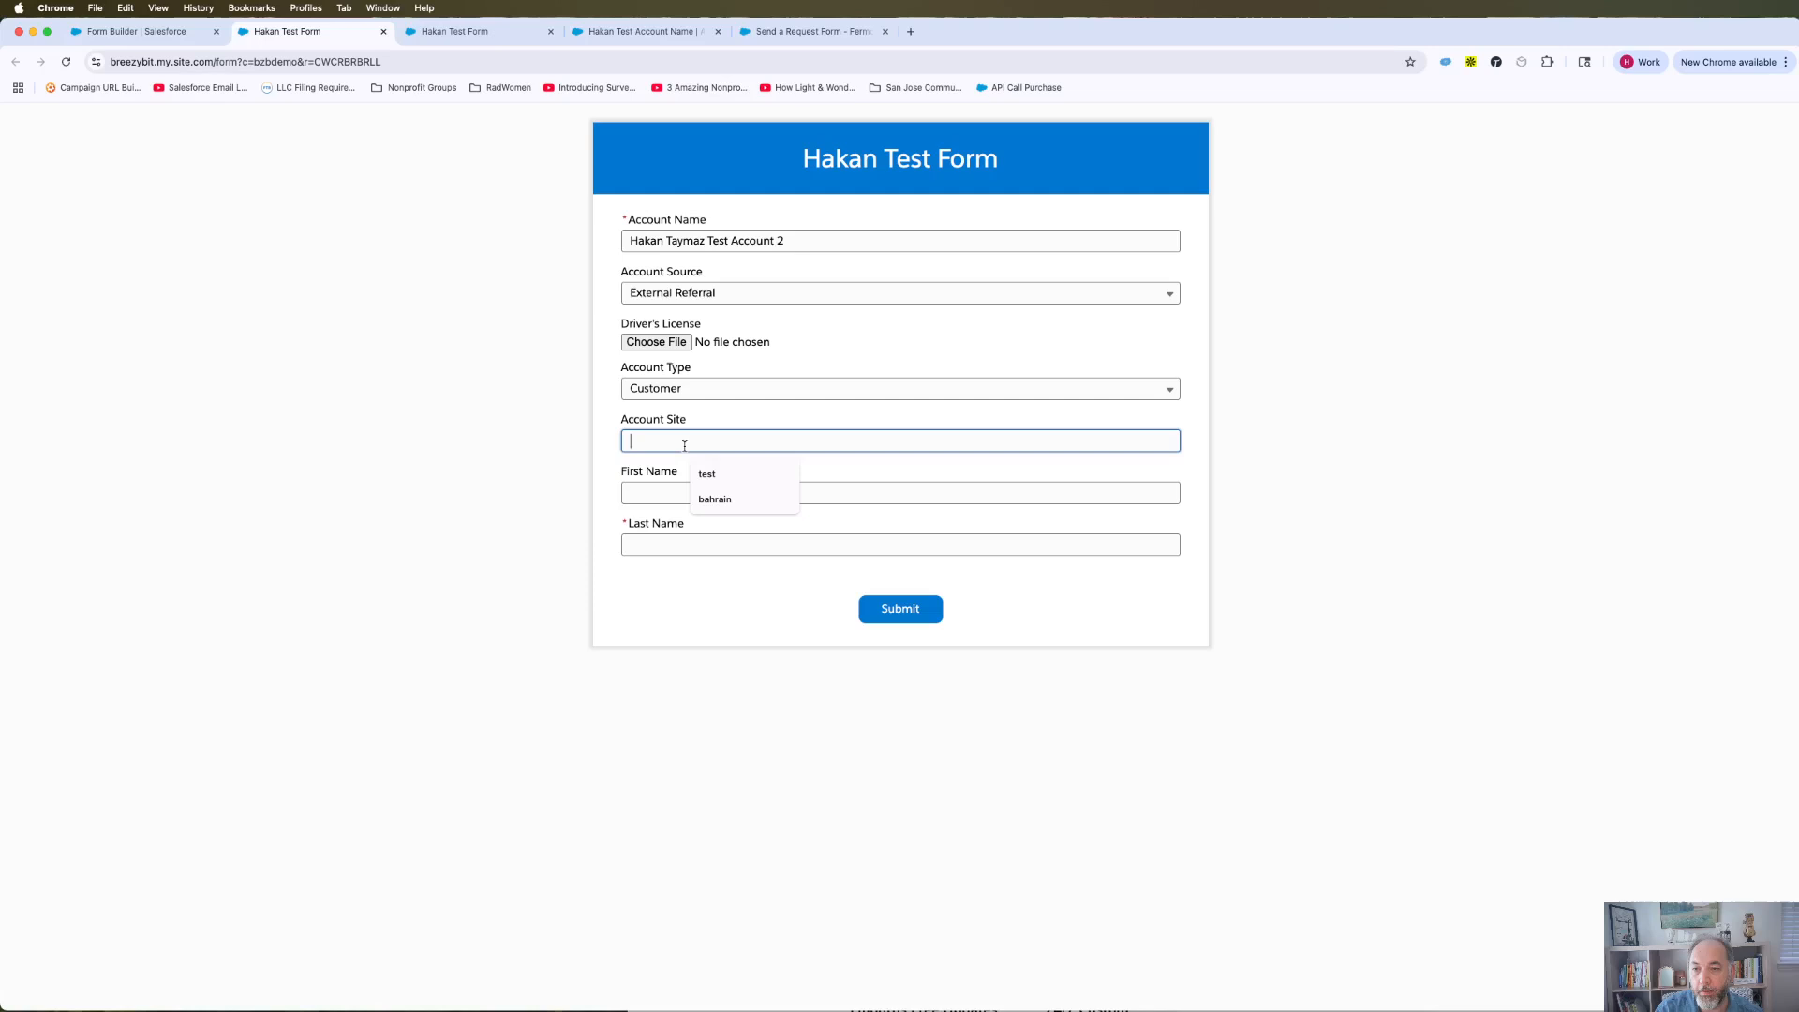
click(707, 474)
click(698, 487)
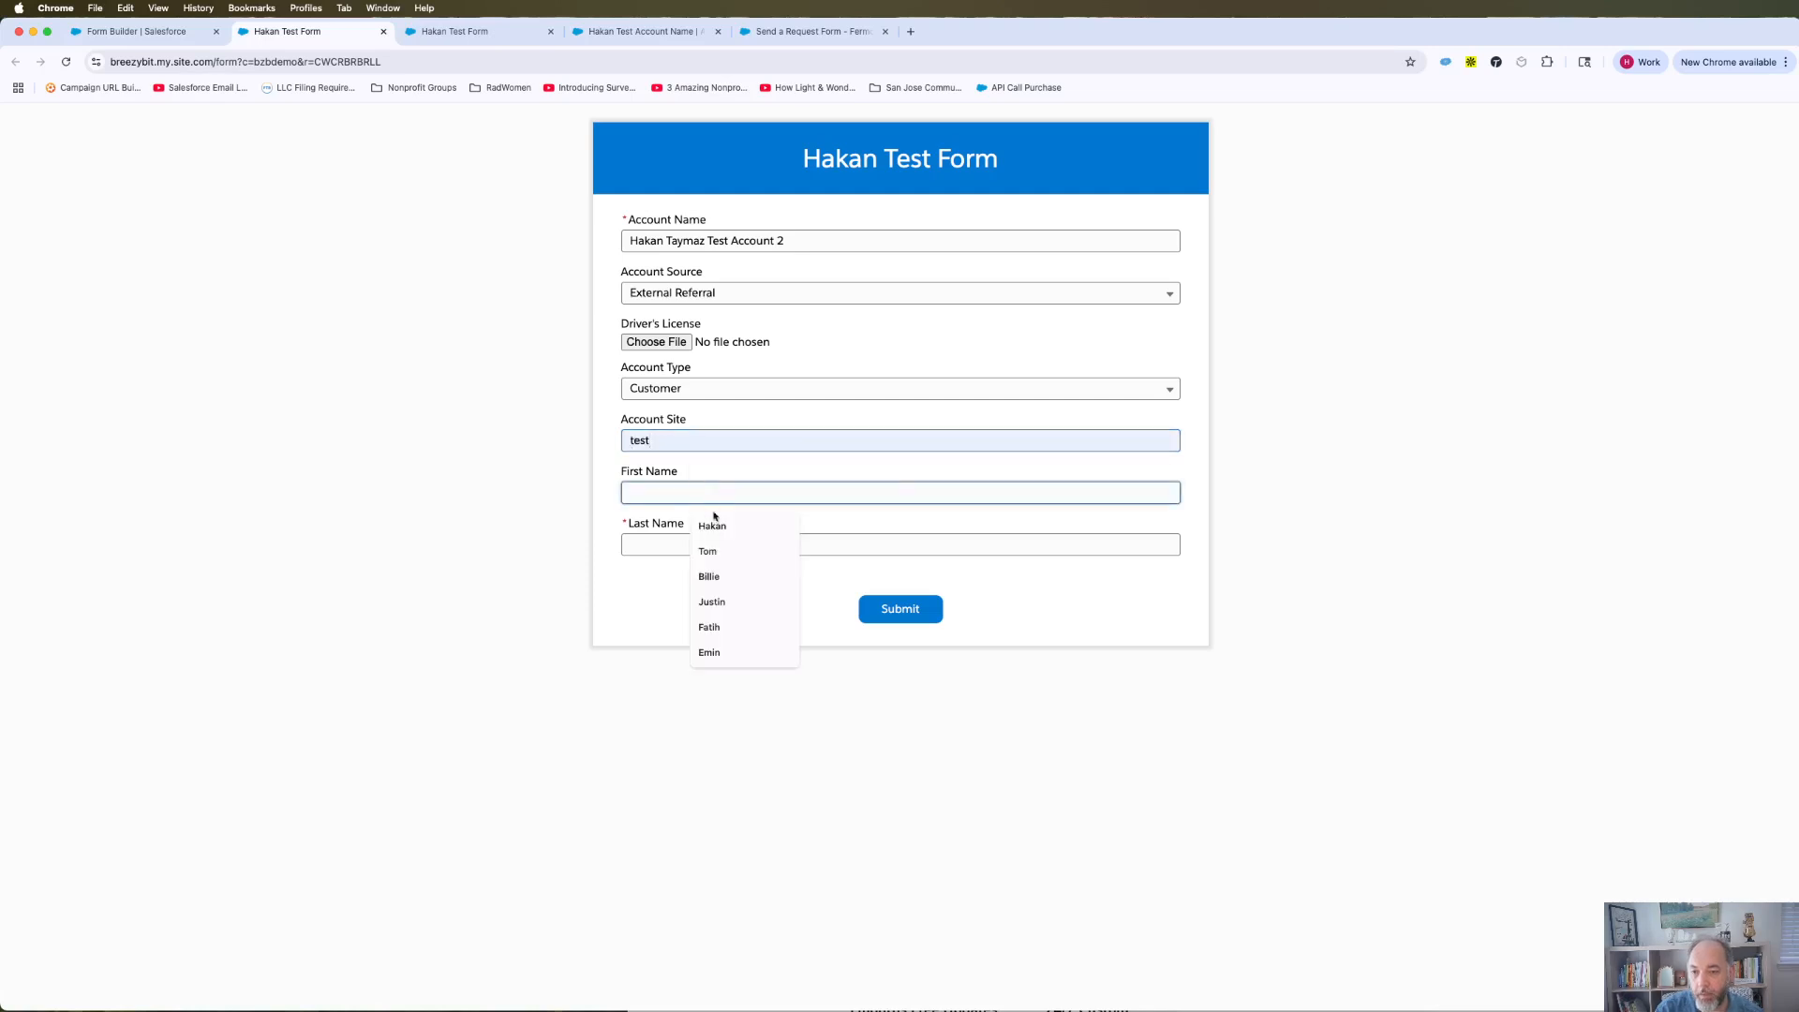
click(714, 526)
text(1)
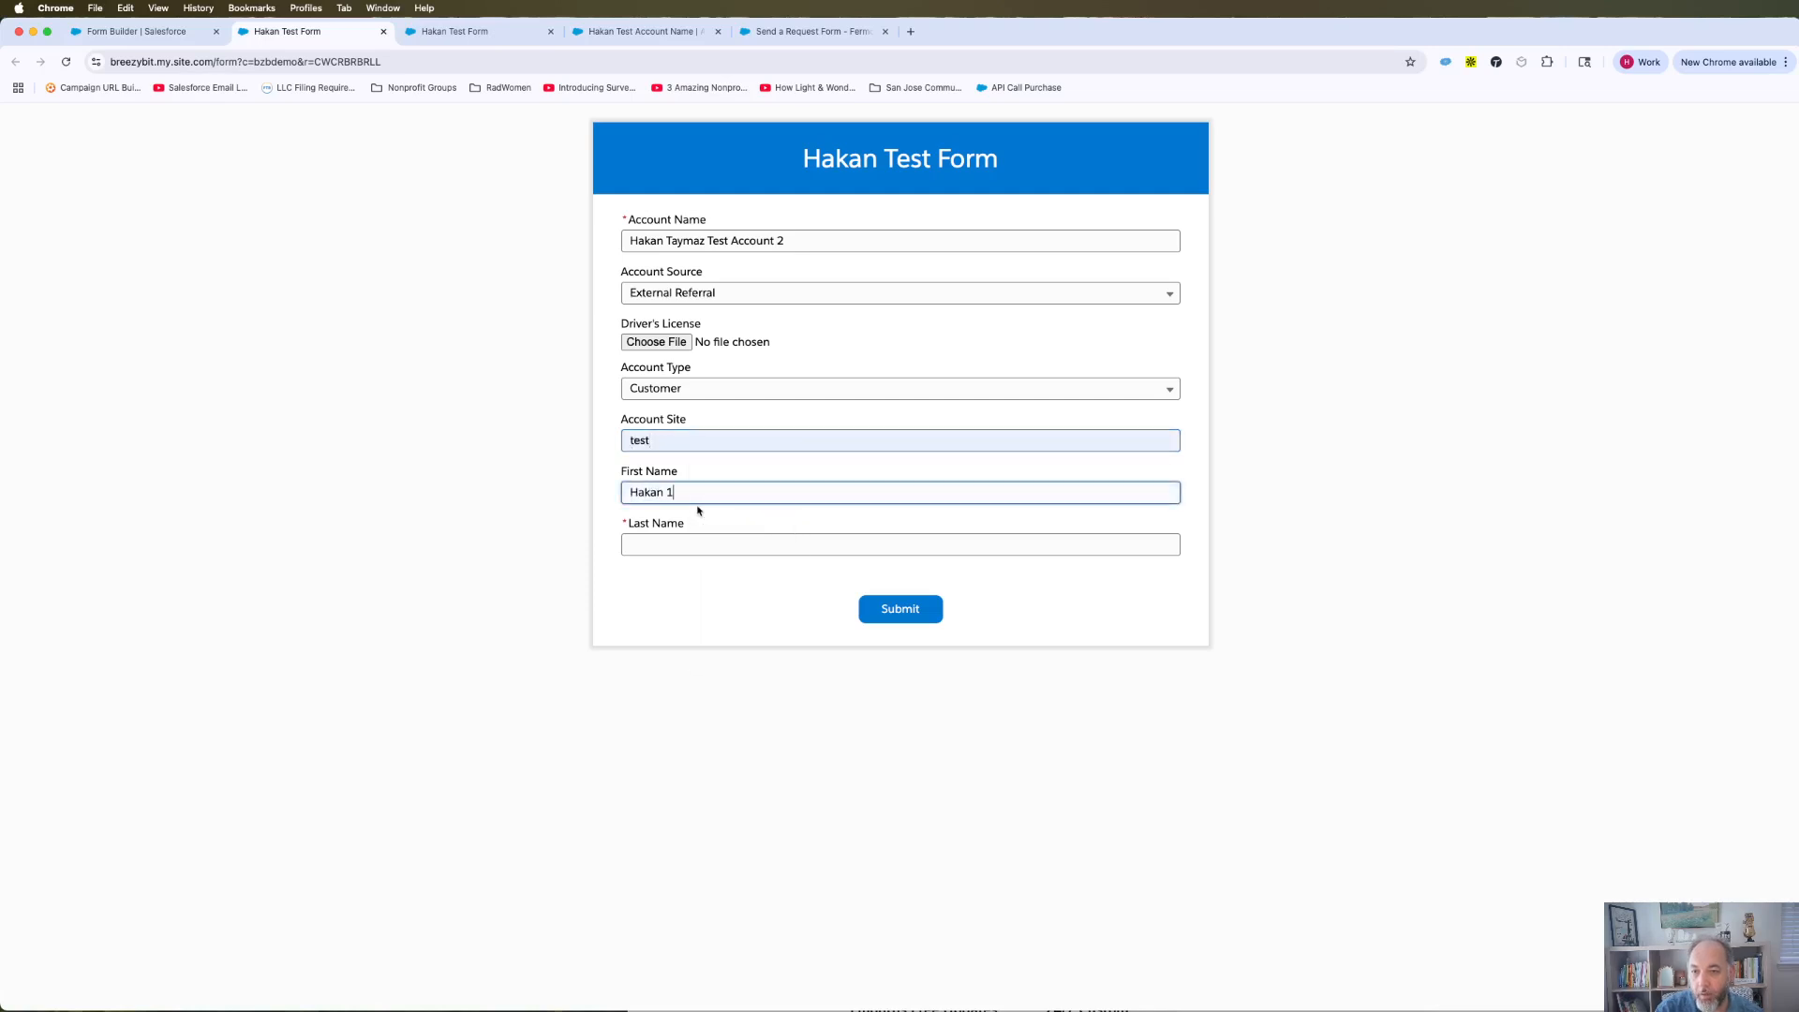
key(Tab)
click(712, 577)
text(1)
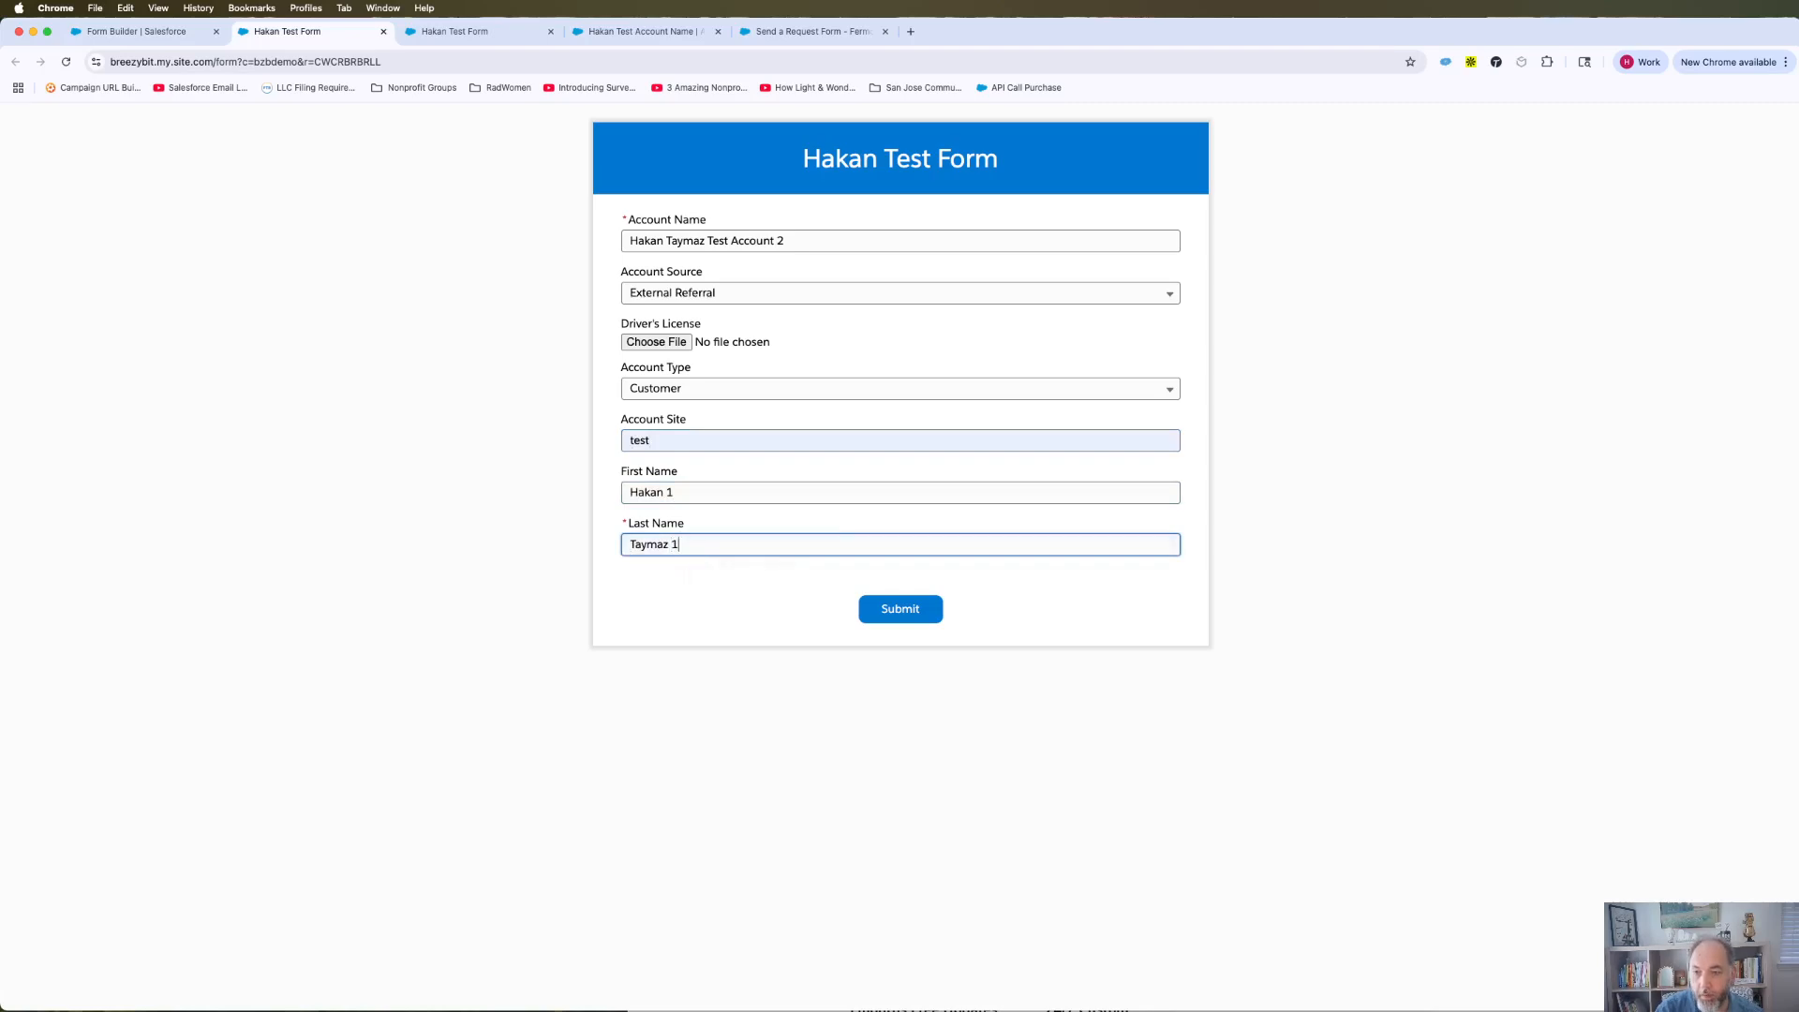
click(652, 344)
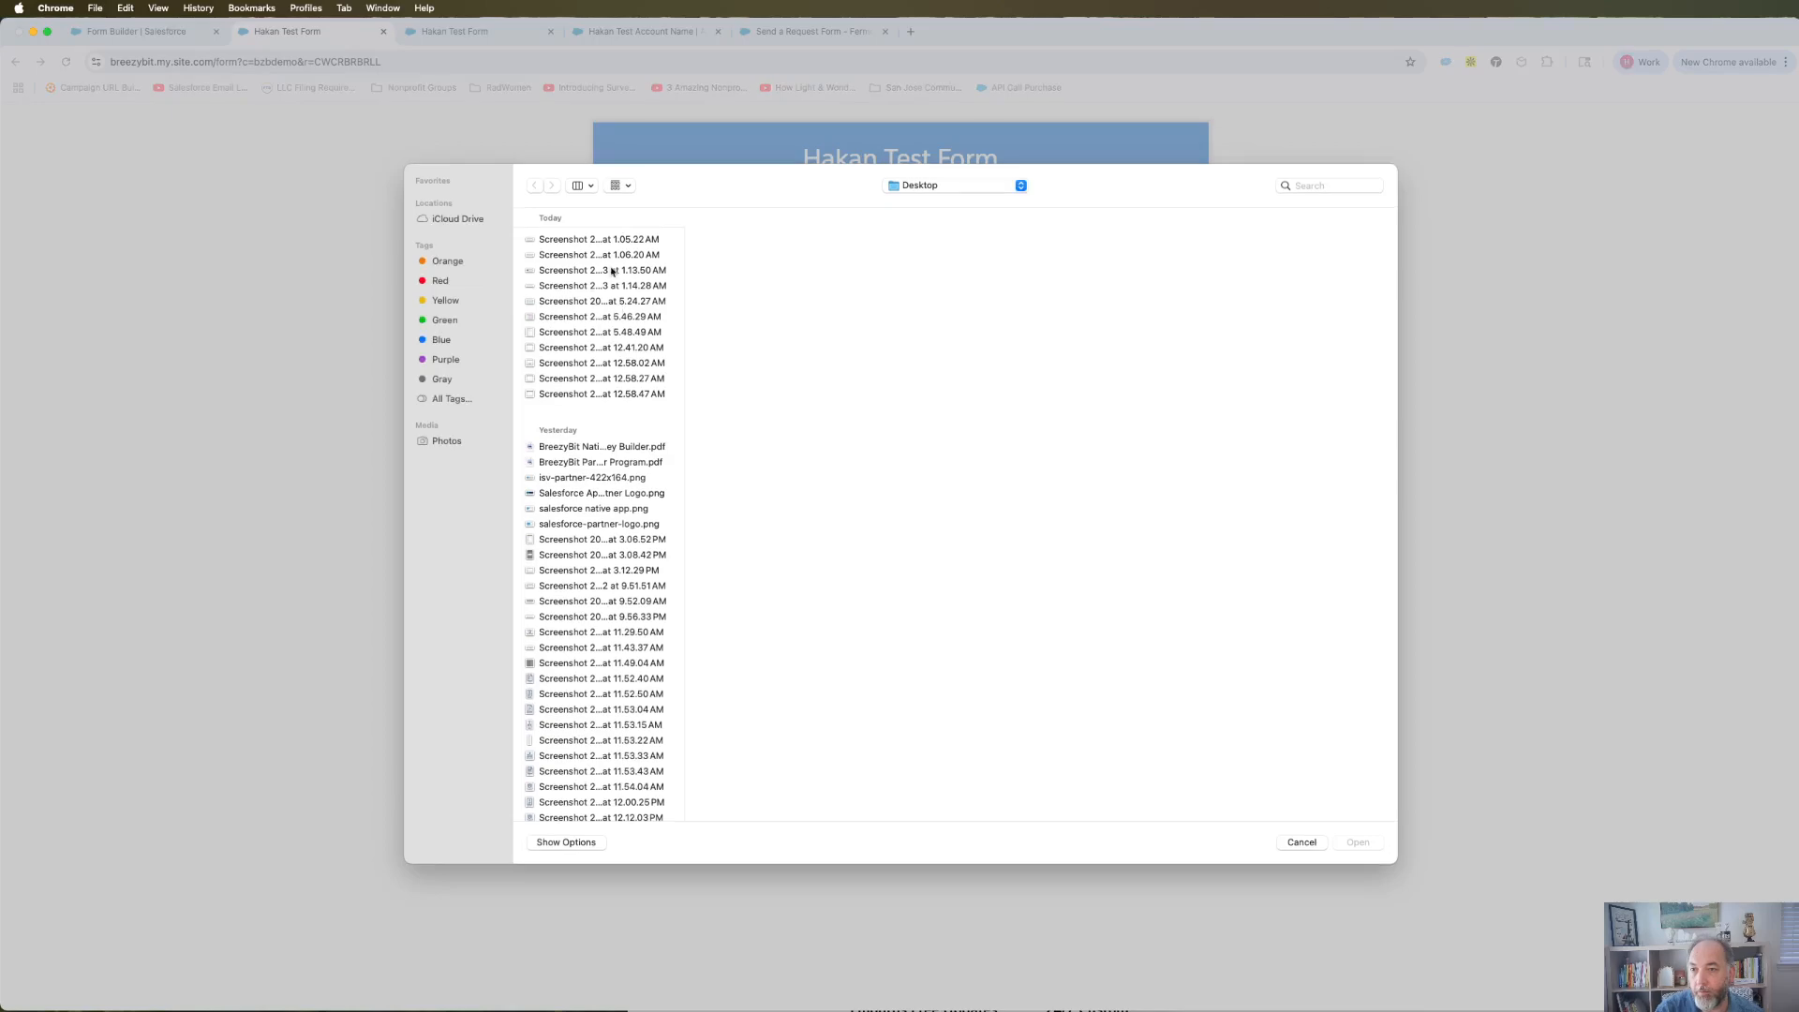
click(605, 241)
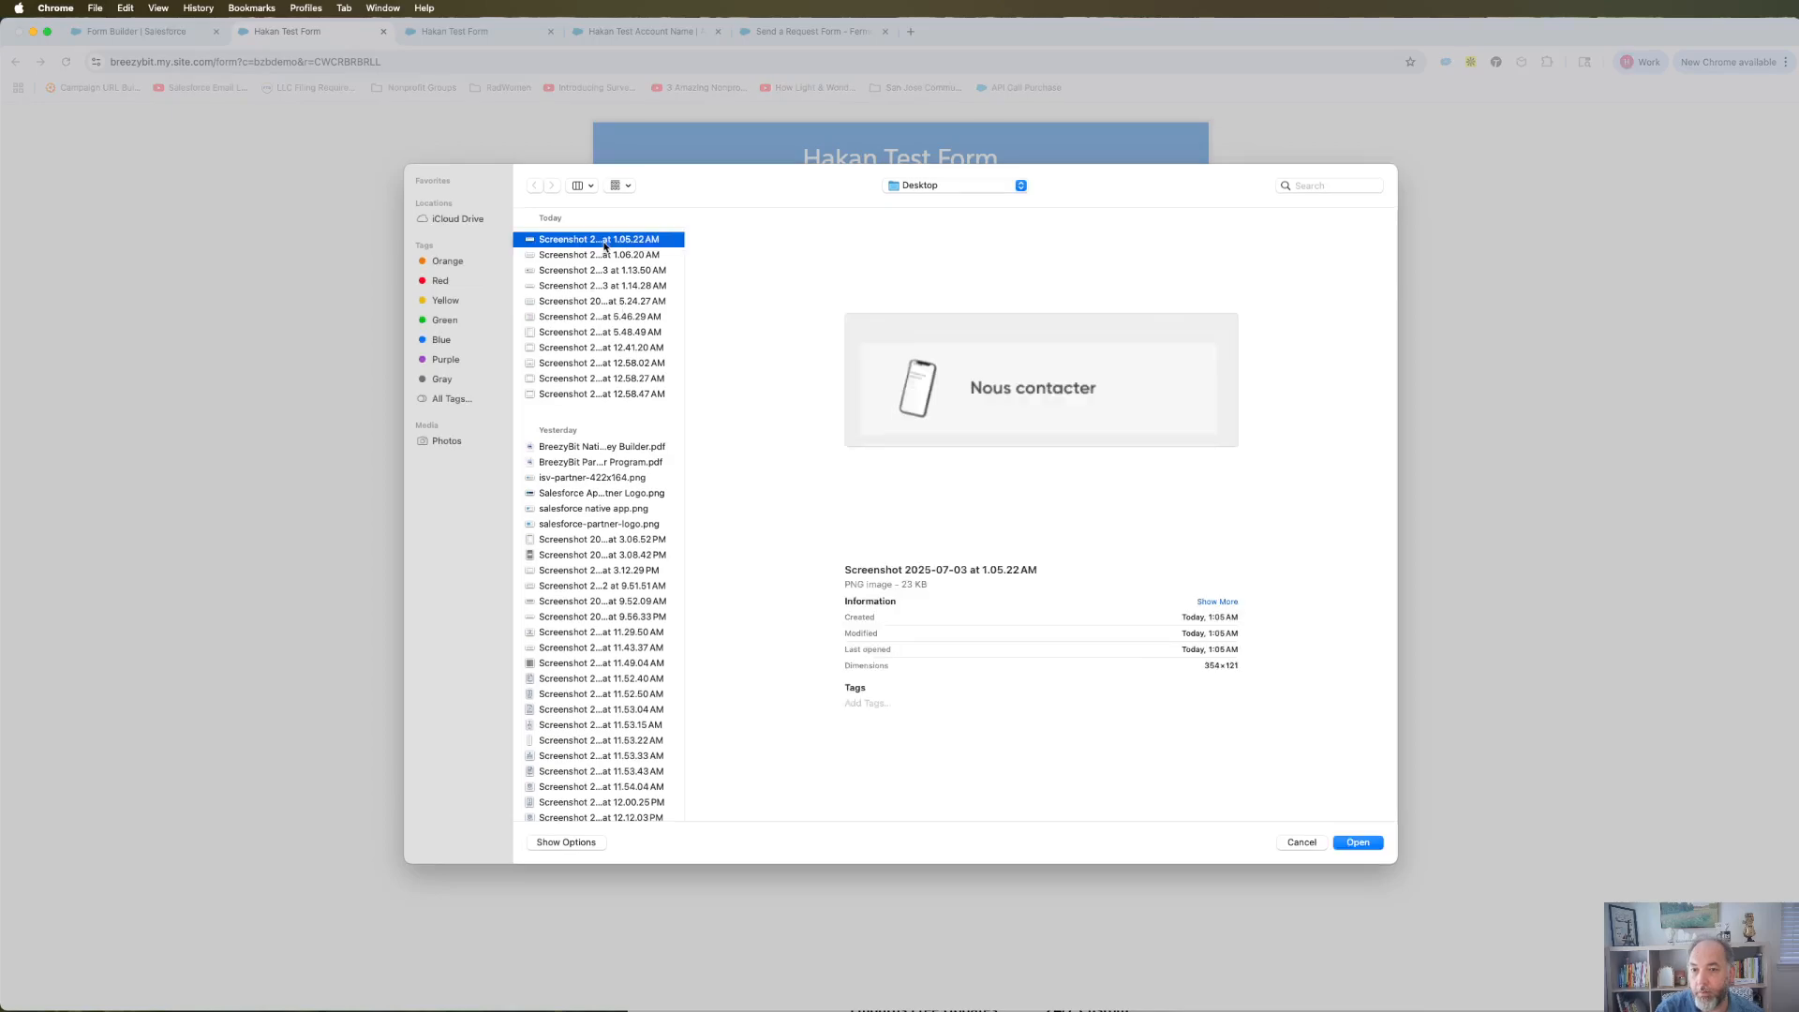
Choose the 1.06.20 AM screenshot, submit the test form, and switch back to Form Builder.
click(590, 253)
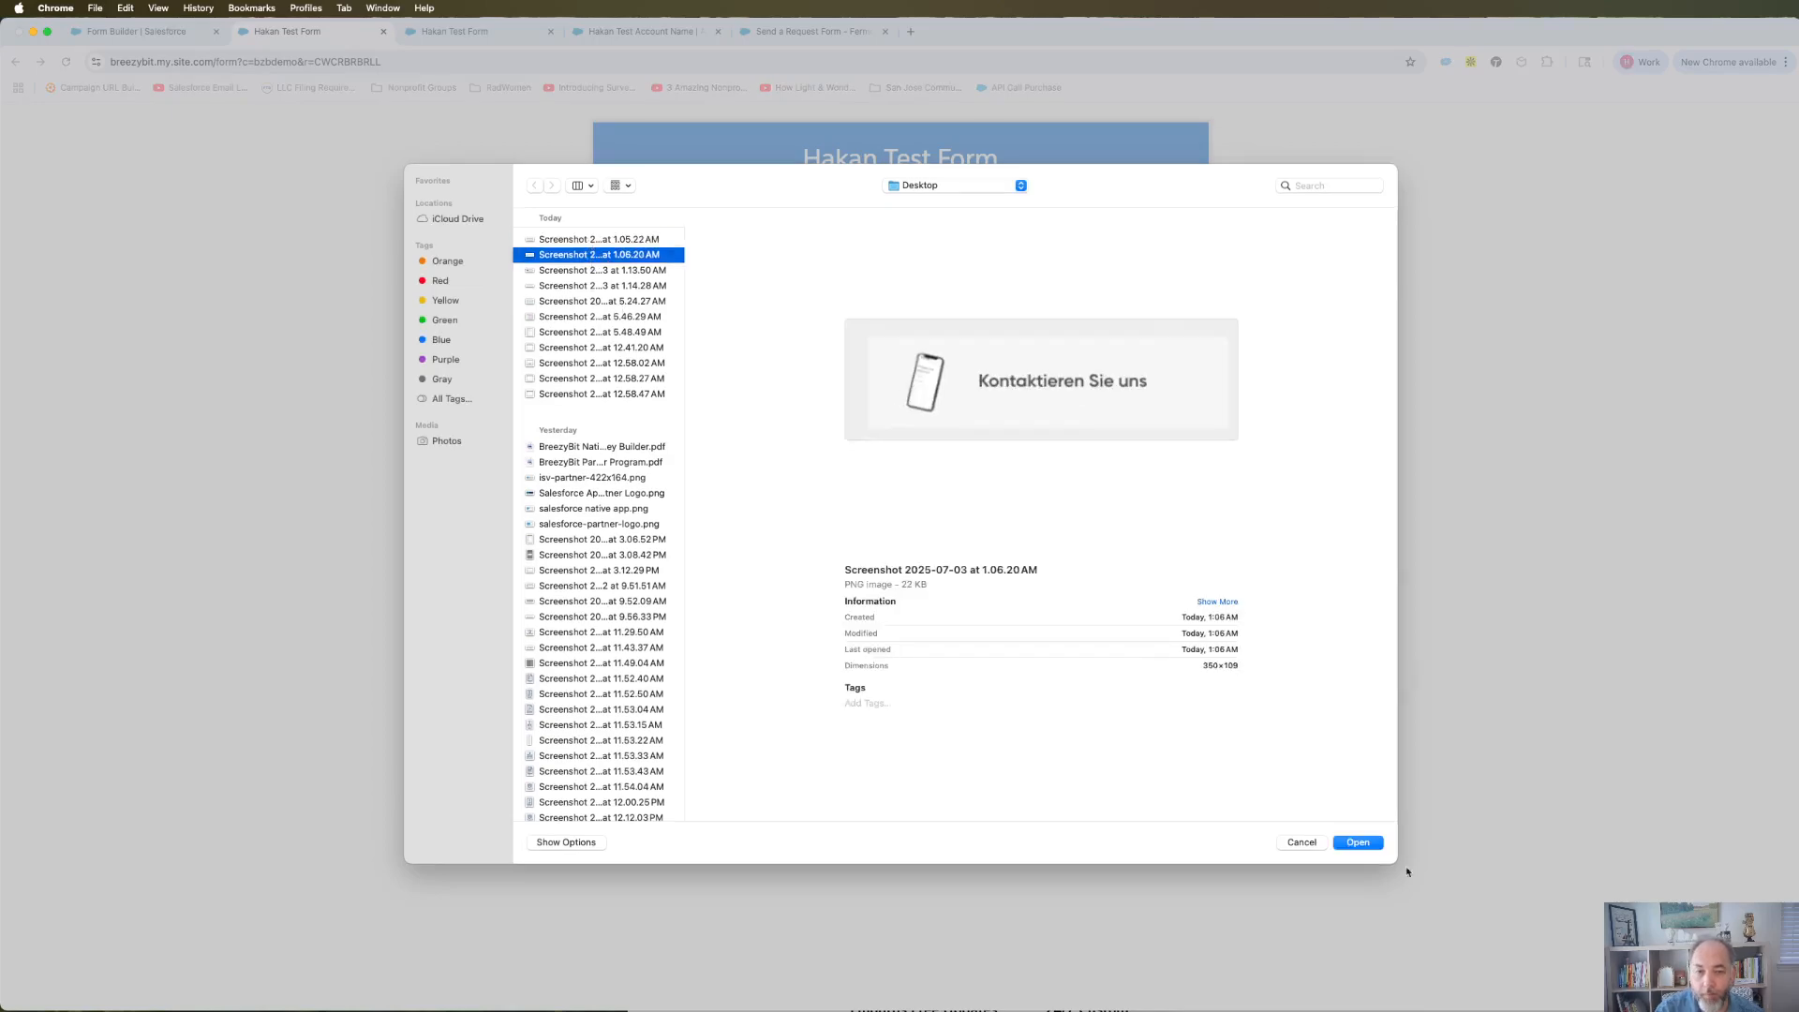
click(1361, 843)
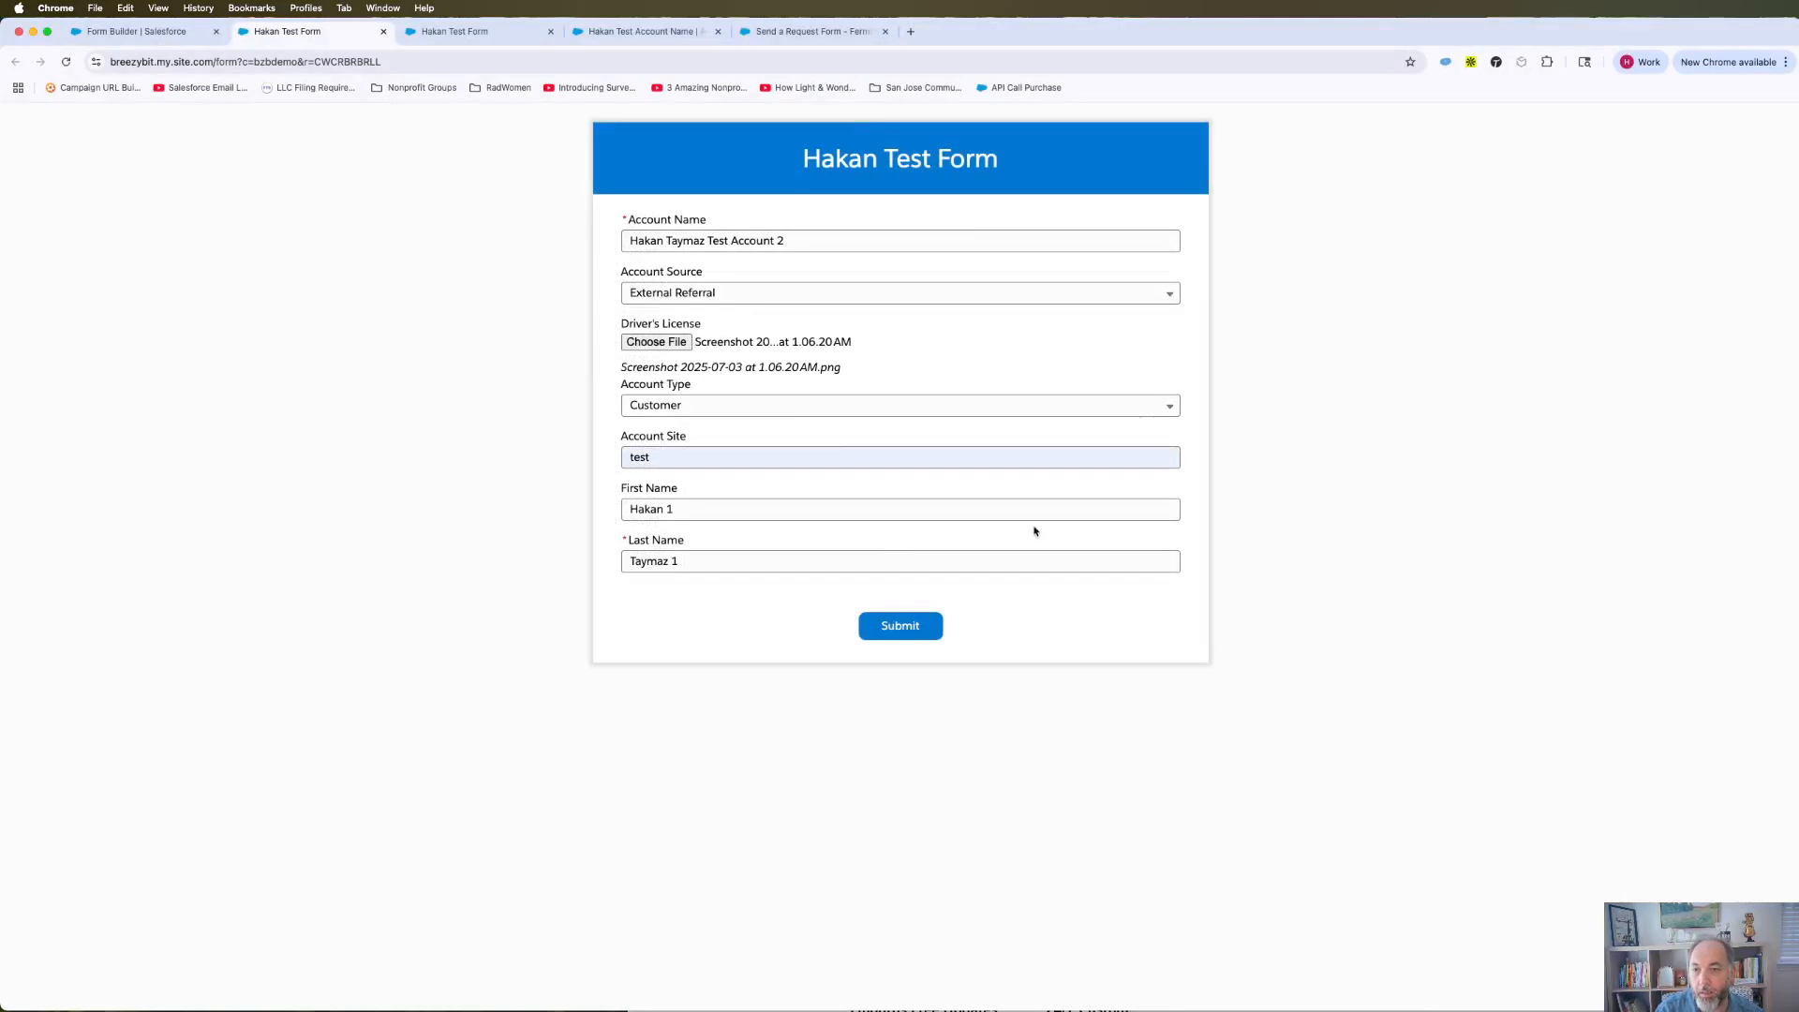
click(899, 627)
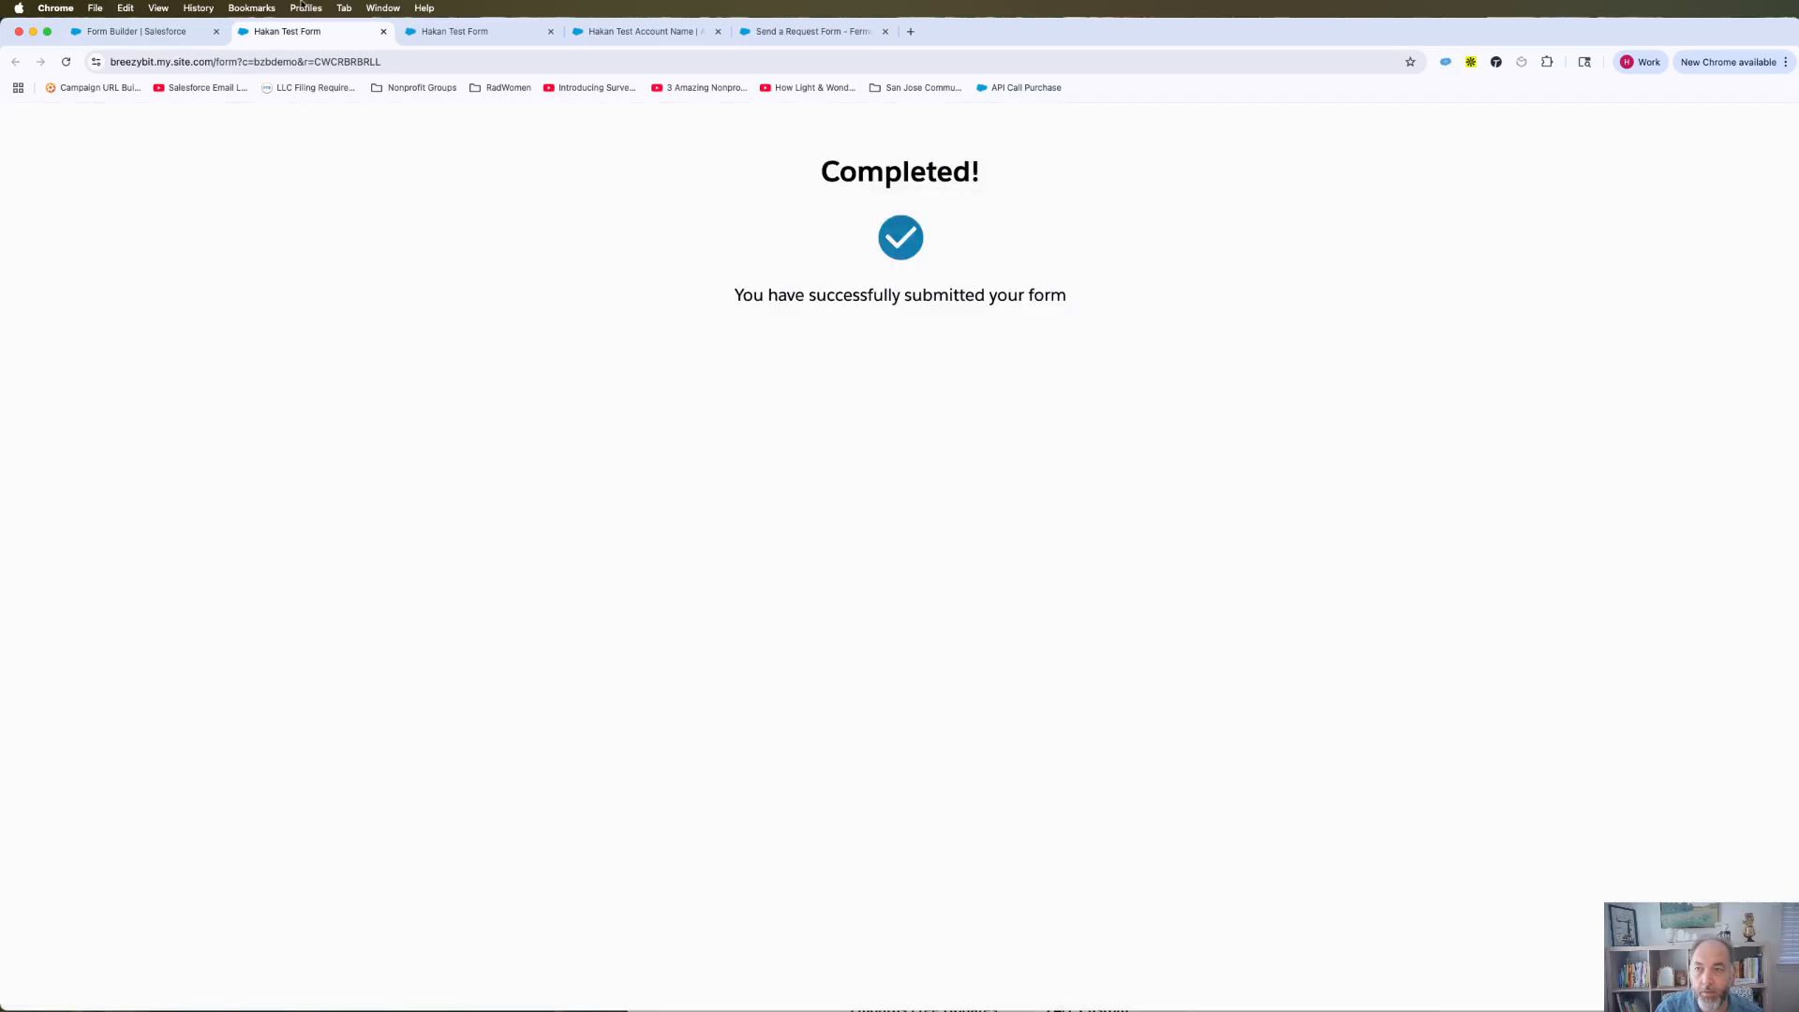
click(184, 29)
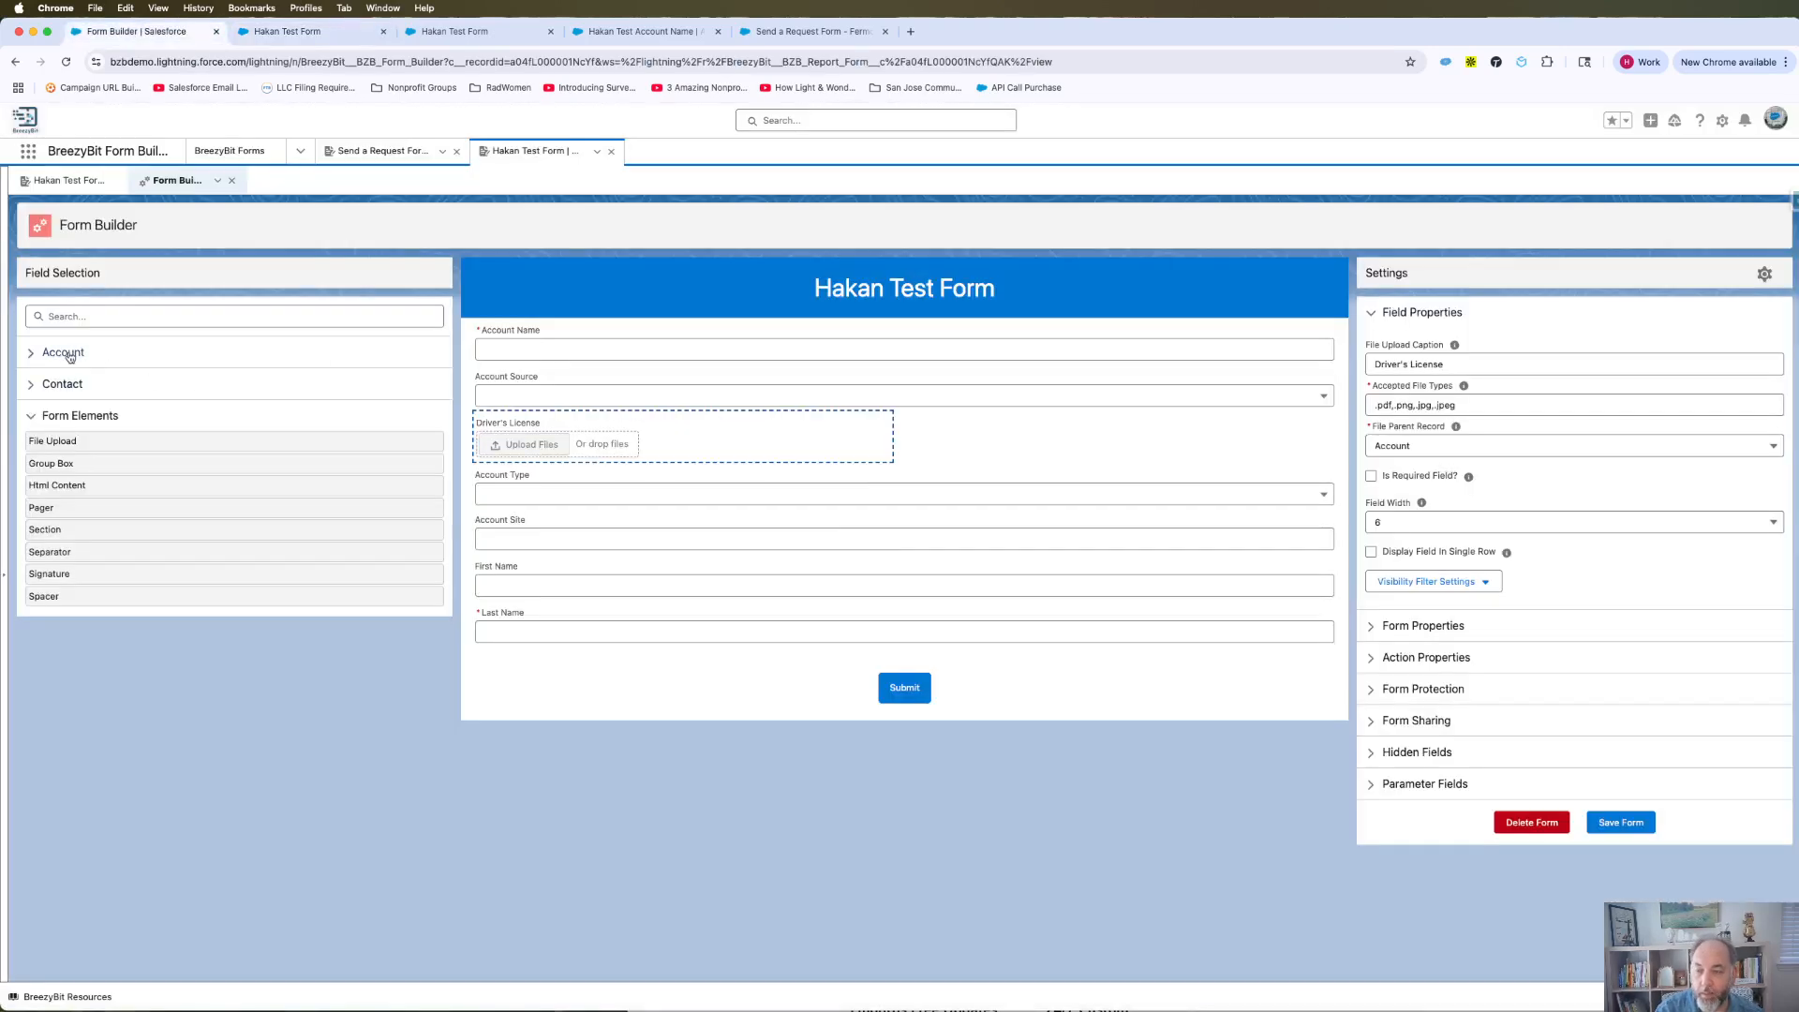
click(38, 418)
Review the Driver's License field's Account parent setting, then switch to the account record tab.
click(38, 418)
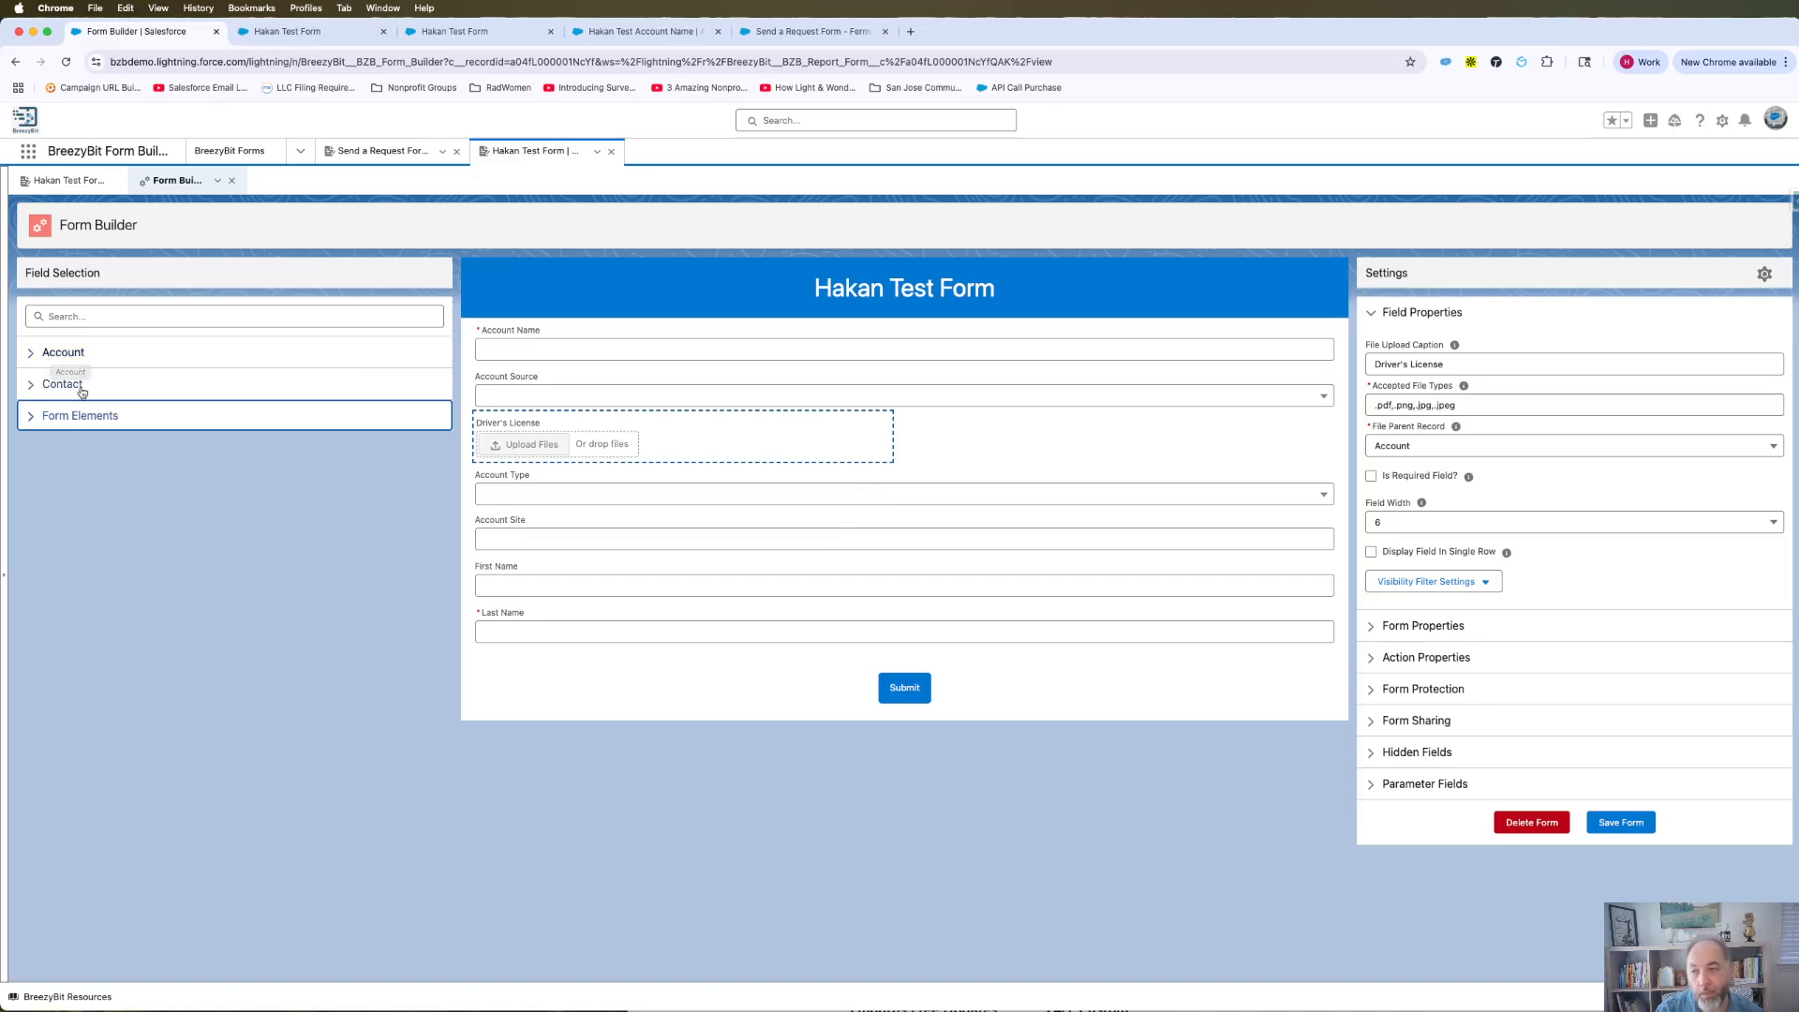
click(546, 438)
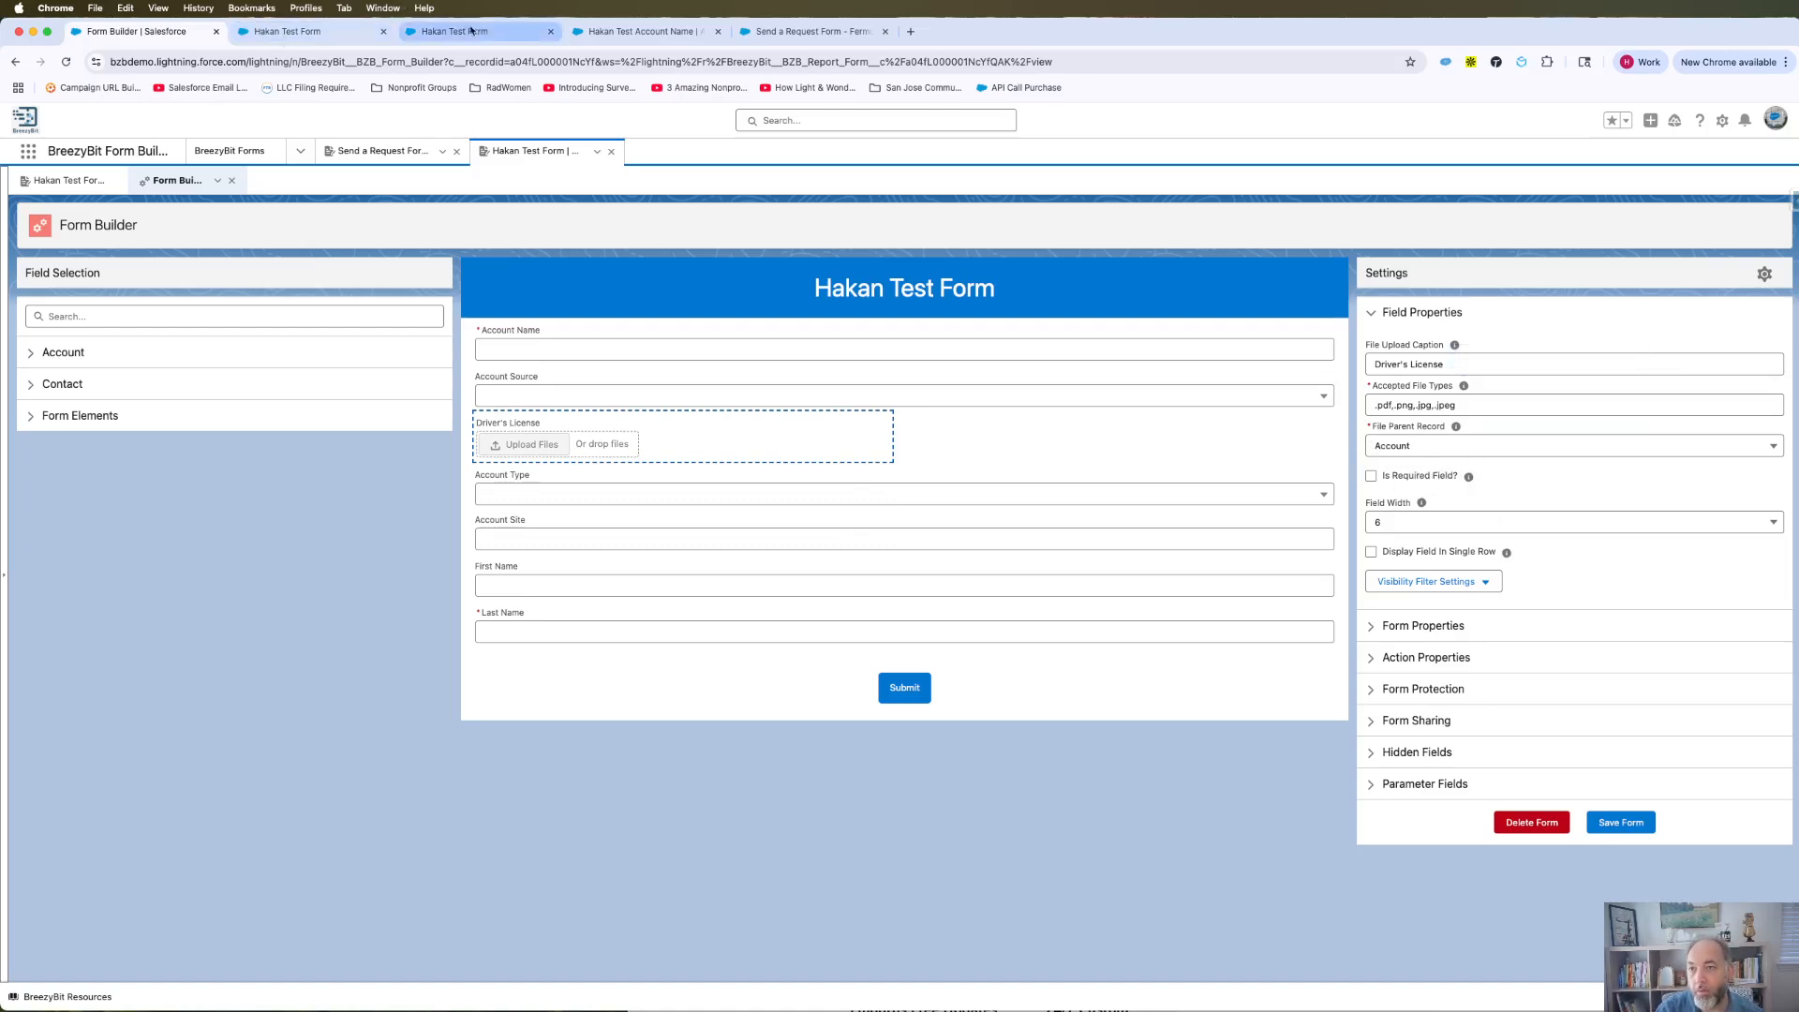
click(636, 33)
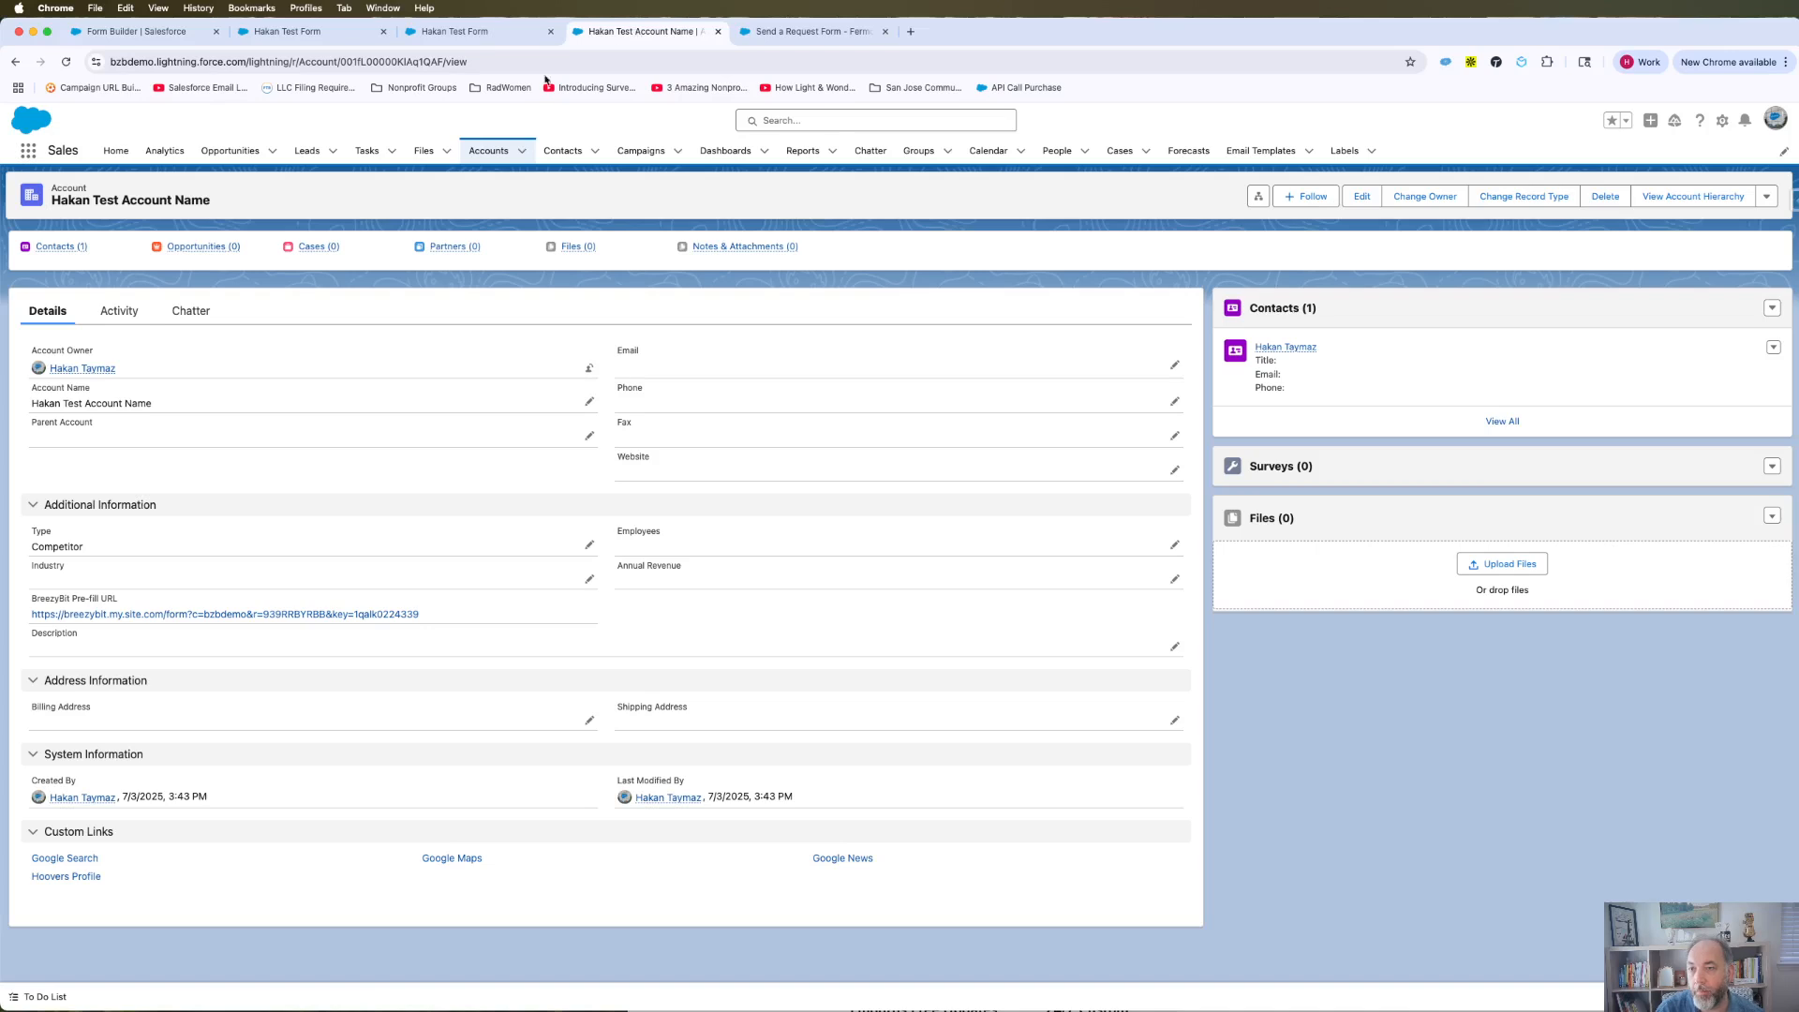
Open Test Account 2 from Accounts, preview its uploaded screenshot under Files, then return to Form Builder.
click(490, 161)
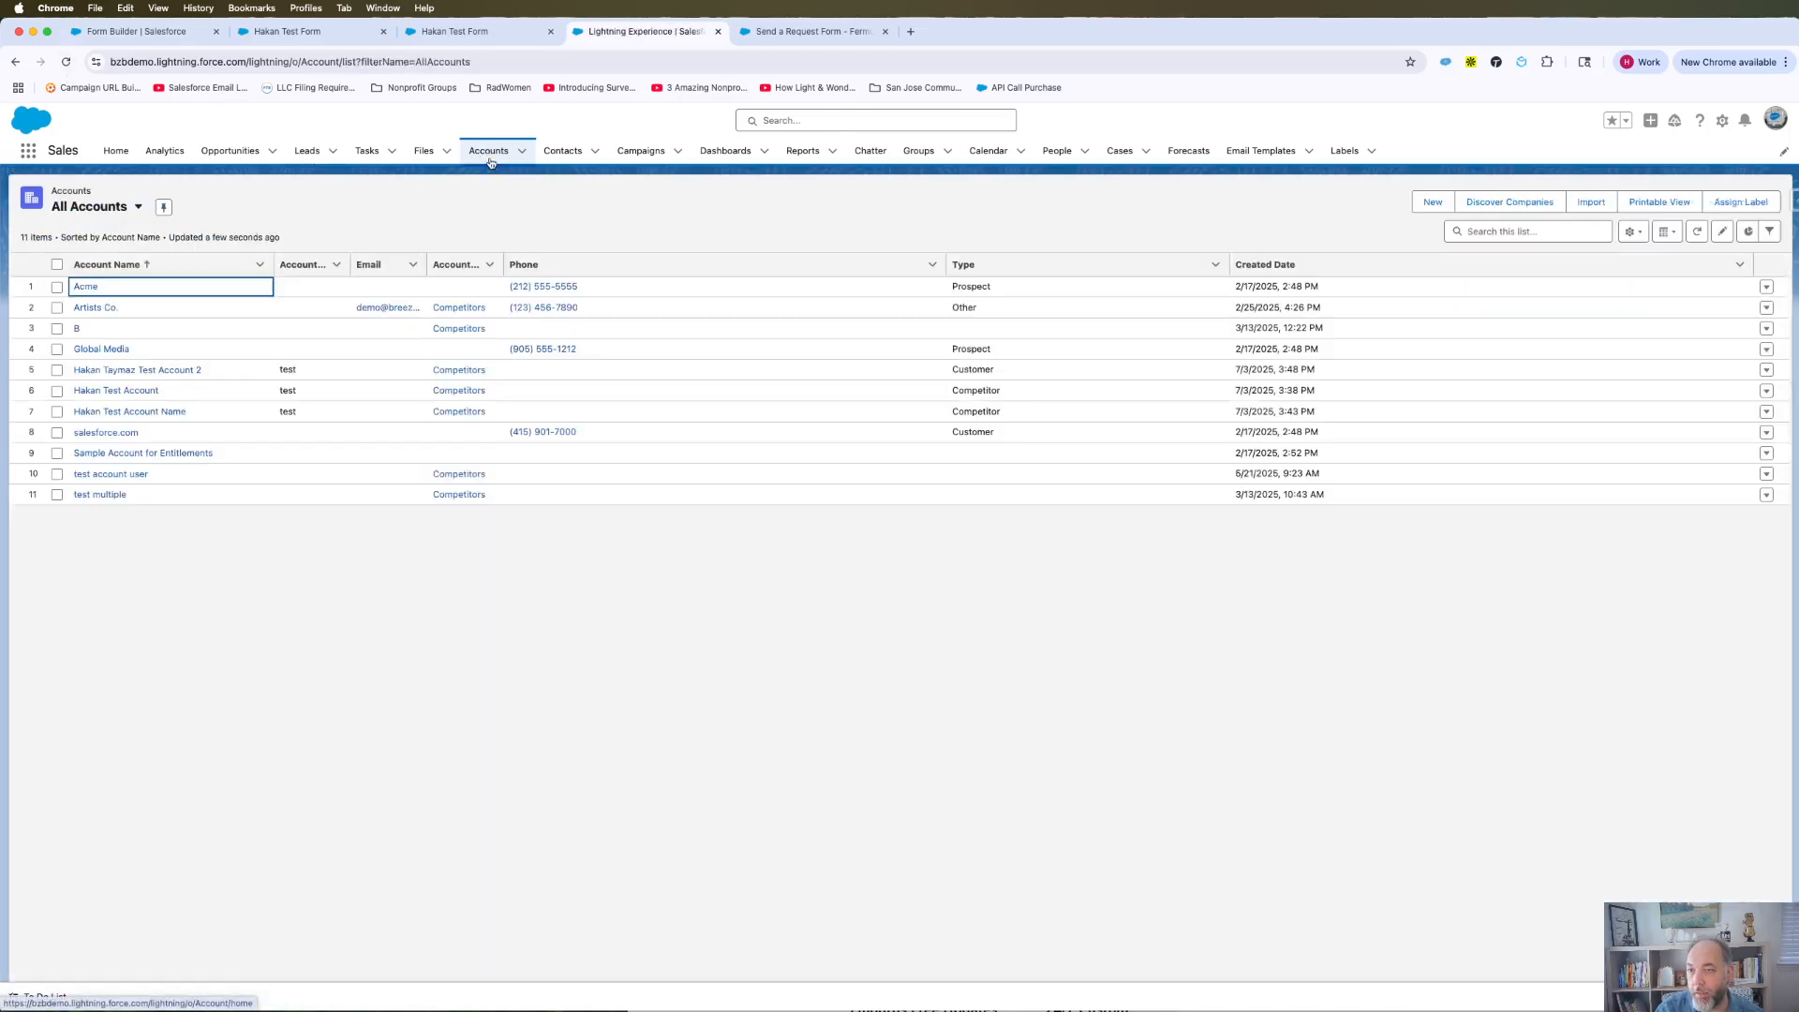
click(169, 373)
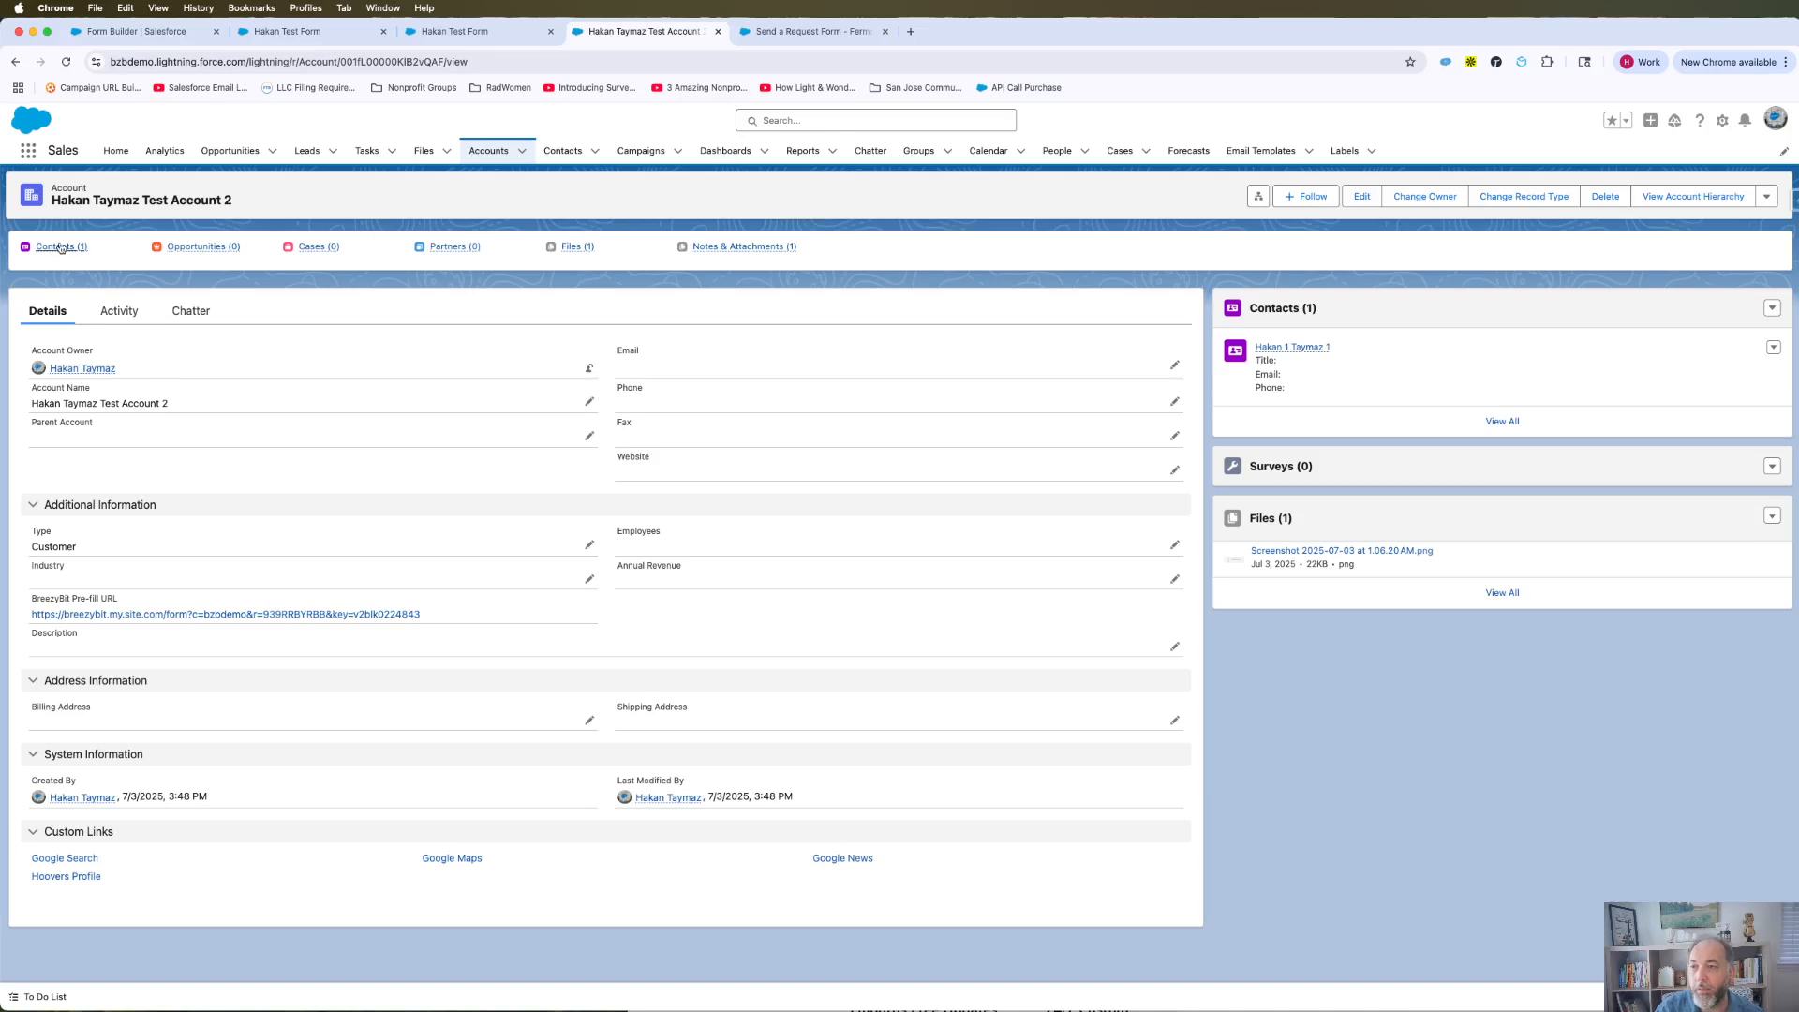
mouse_move(60, 249)
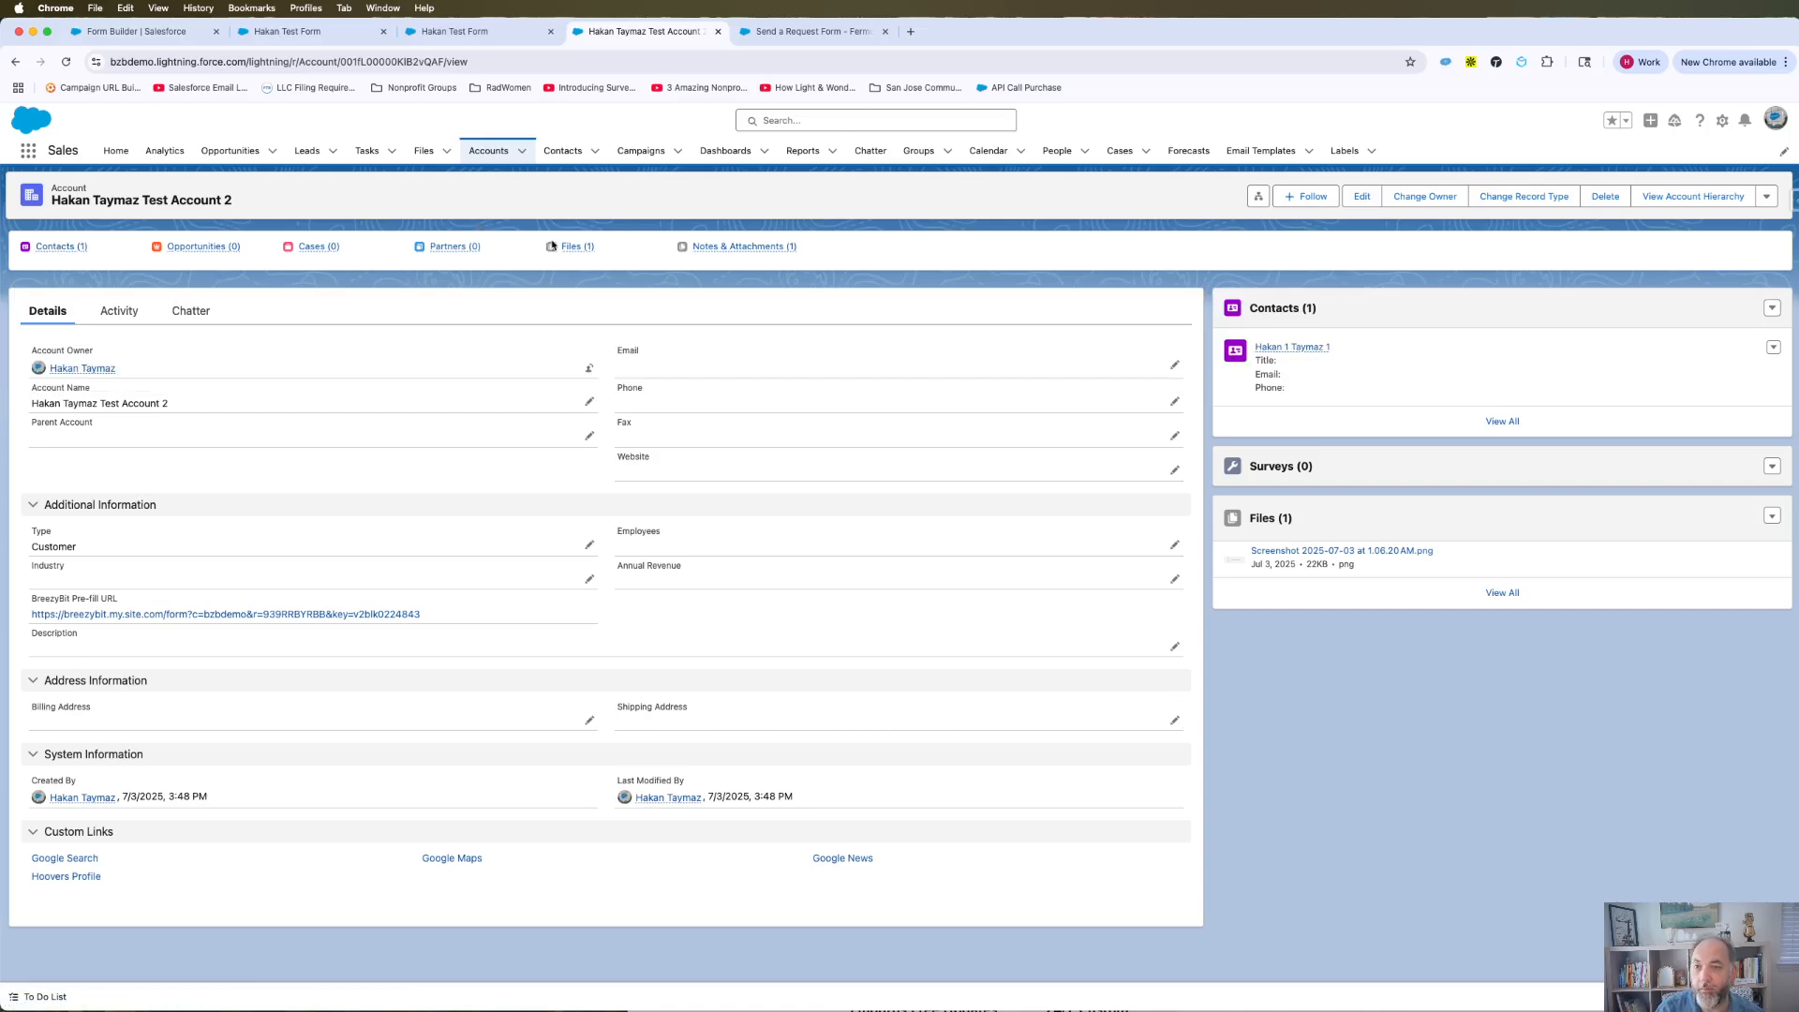
mouse_move(573, 253)
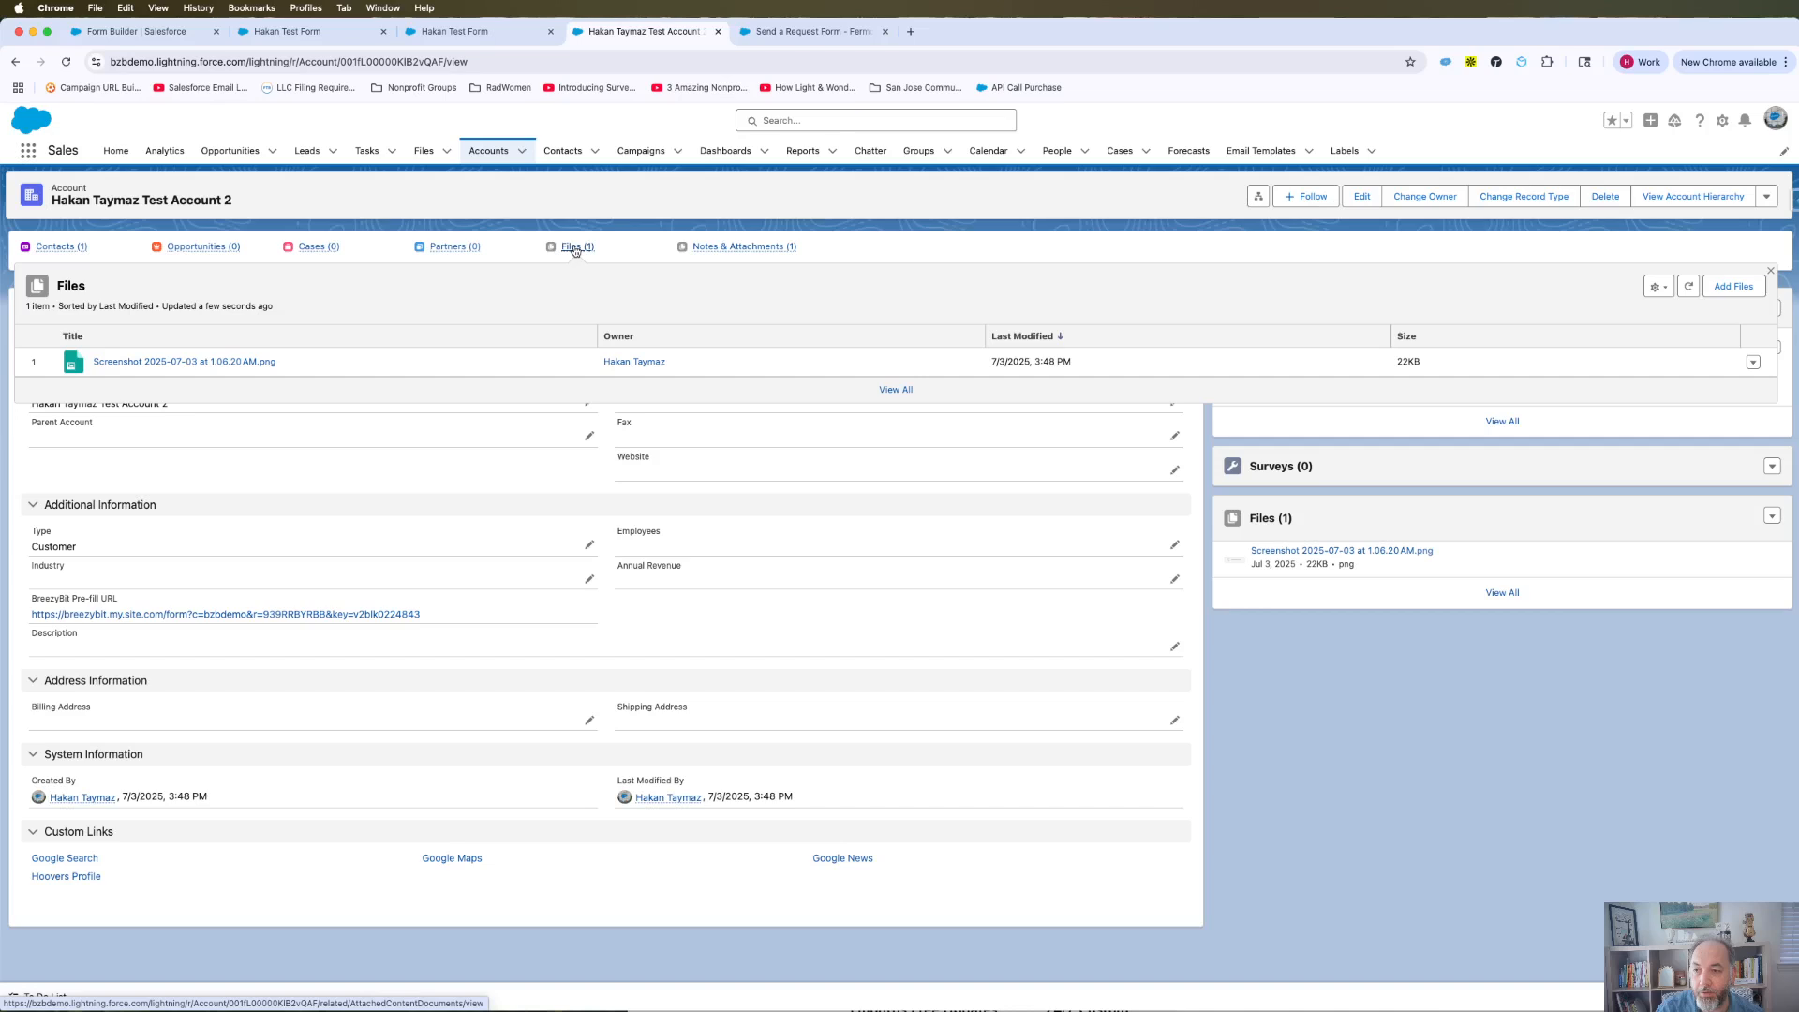
click(203, 364)
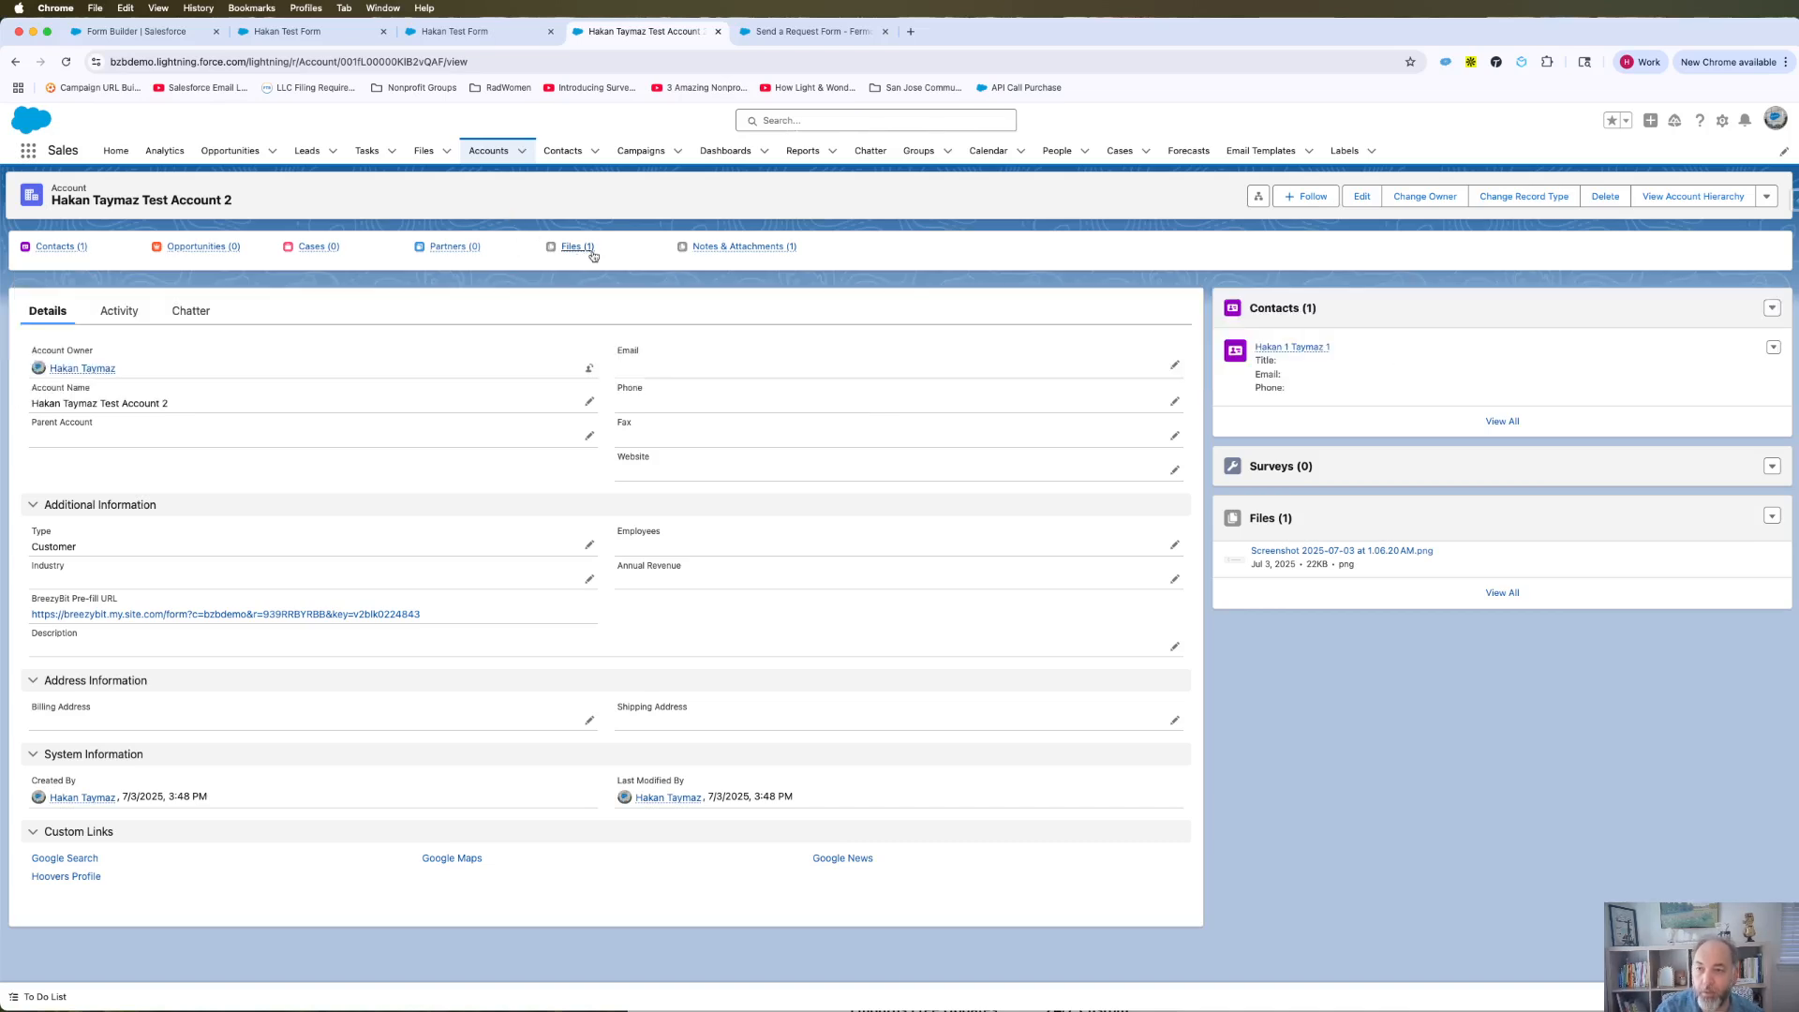
mouse_move(55, 249)
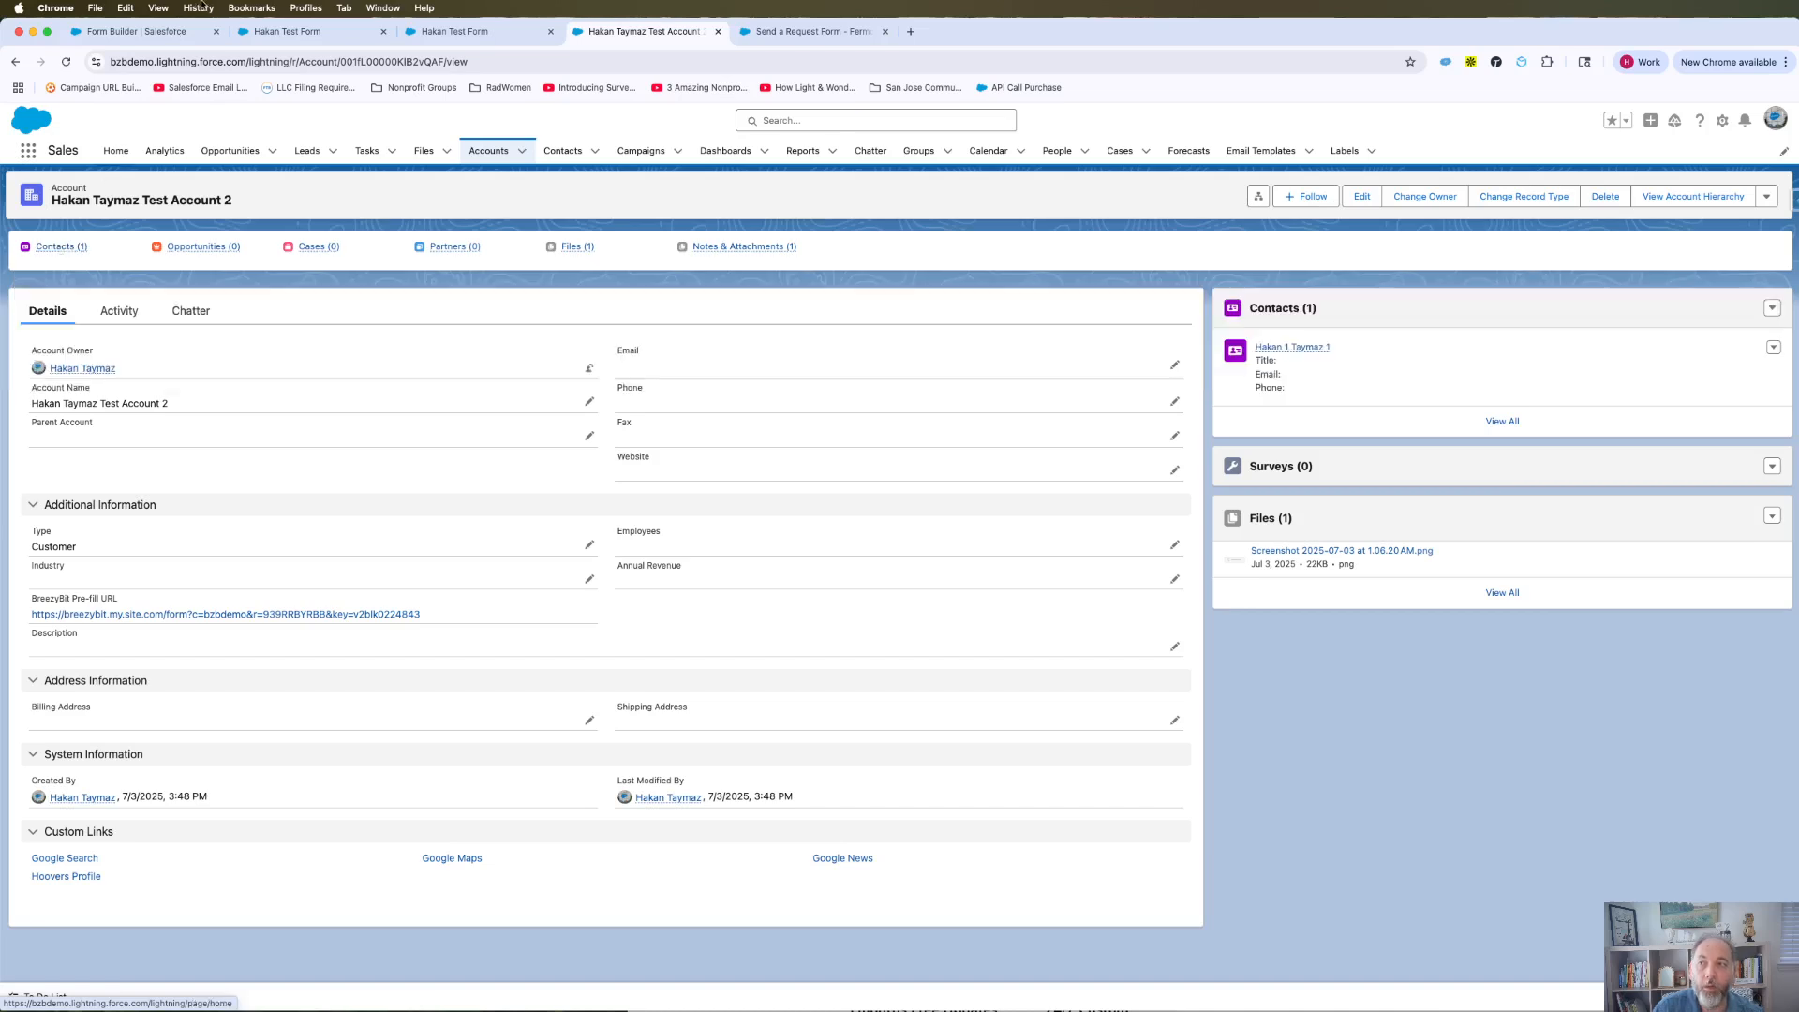
click(150, 28)
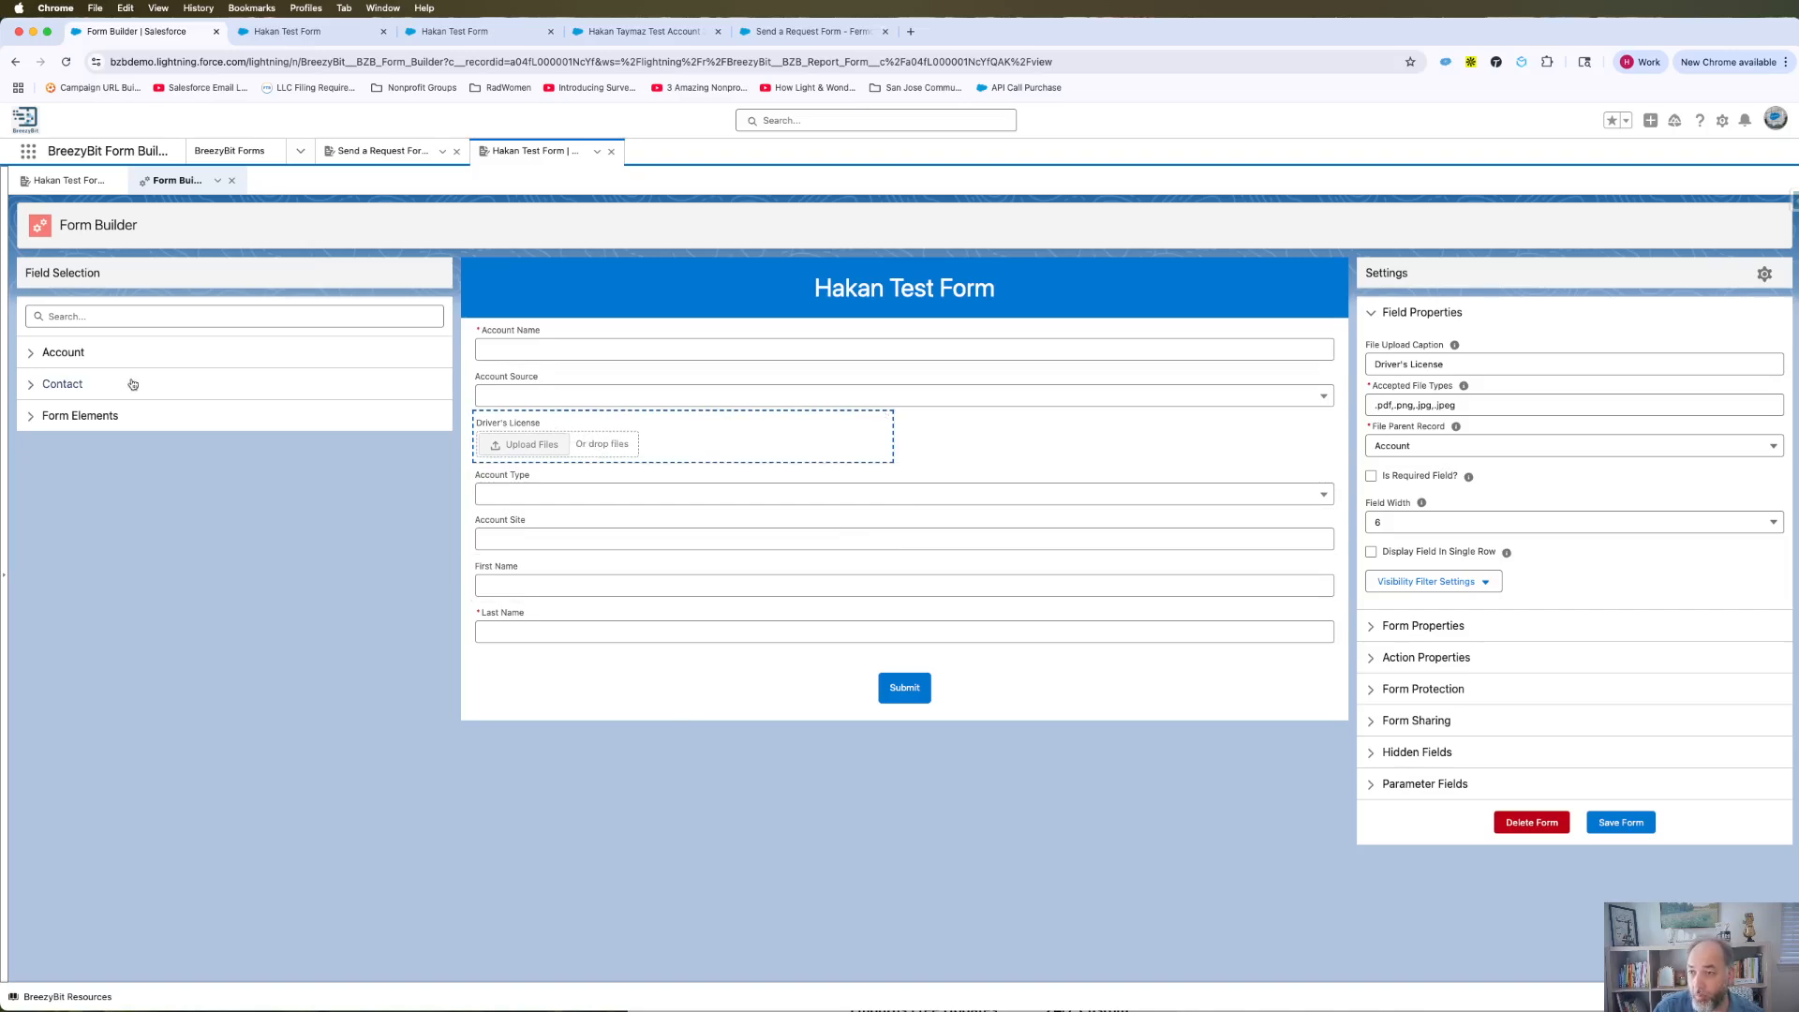
Add four File Upload fields: two after Account Type, one after Account Site, one after Last Name.
click(66, 413)
drag(94, 441, 622, 529)
drag(156, 435, 800, 526)
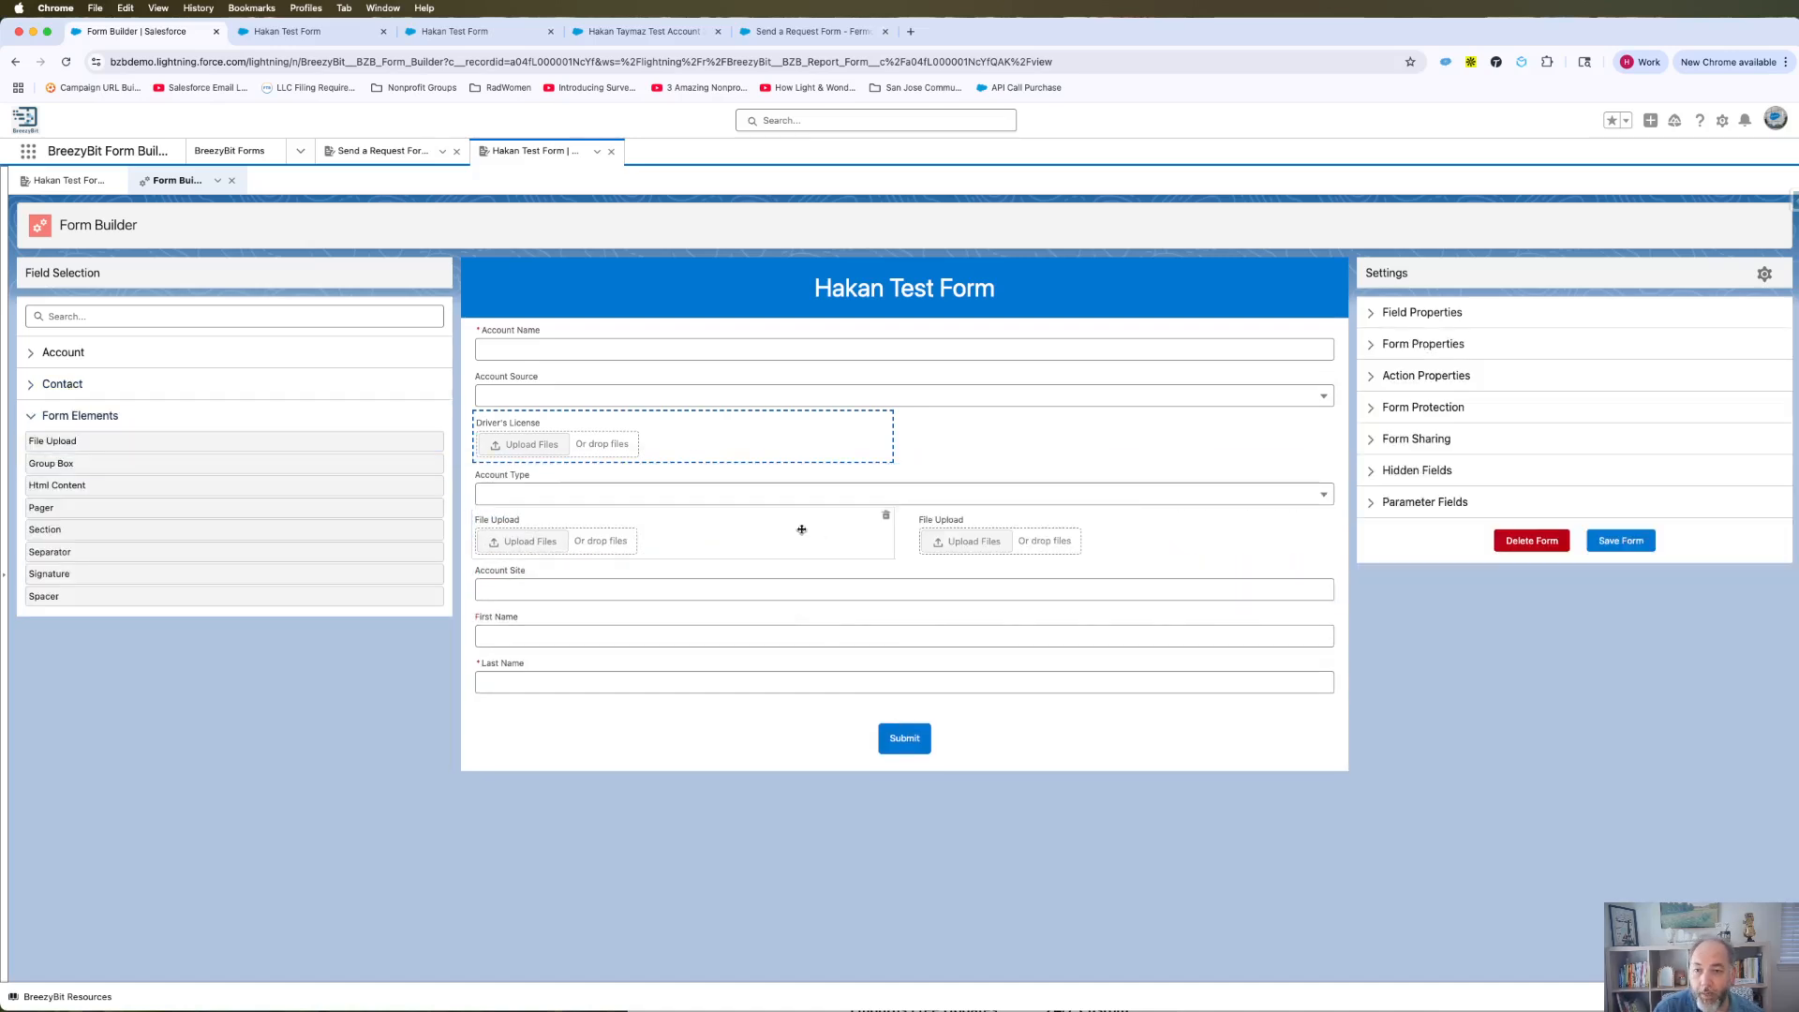
drag(208, 447, 603, 643)
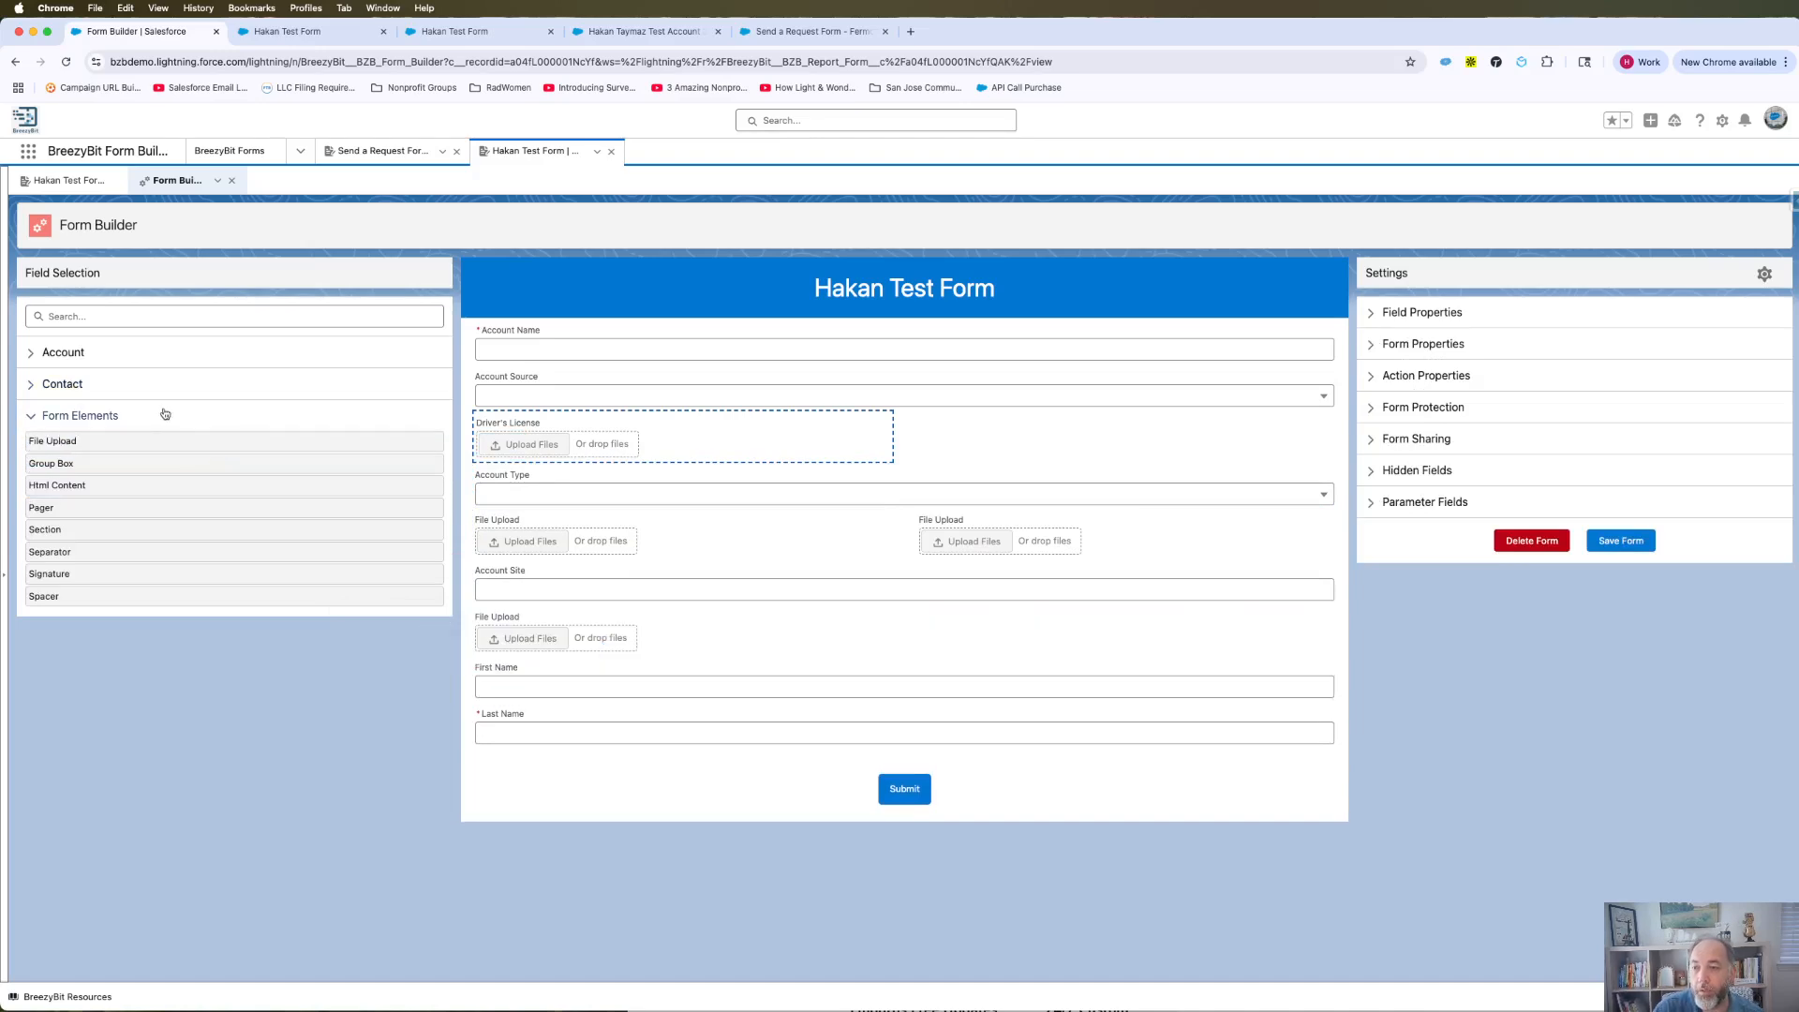
drag(158, 433, 915, 627)
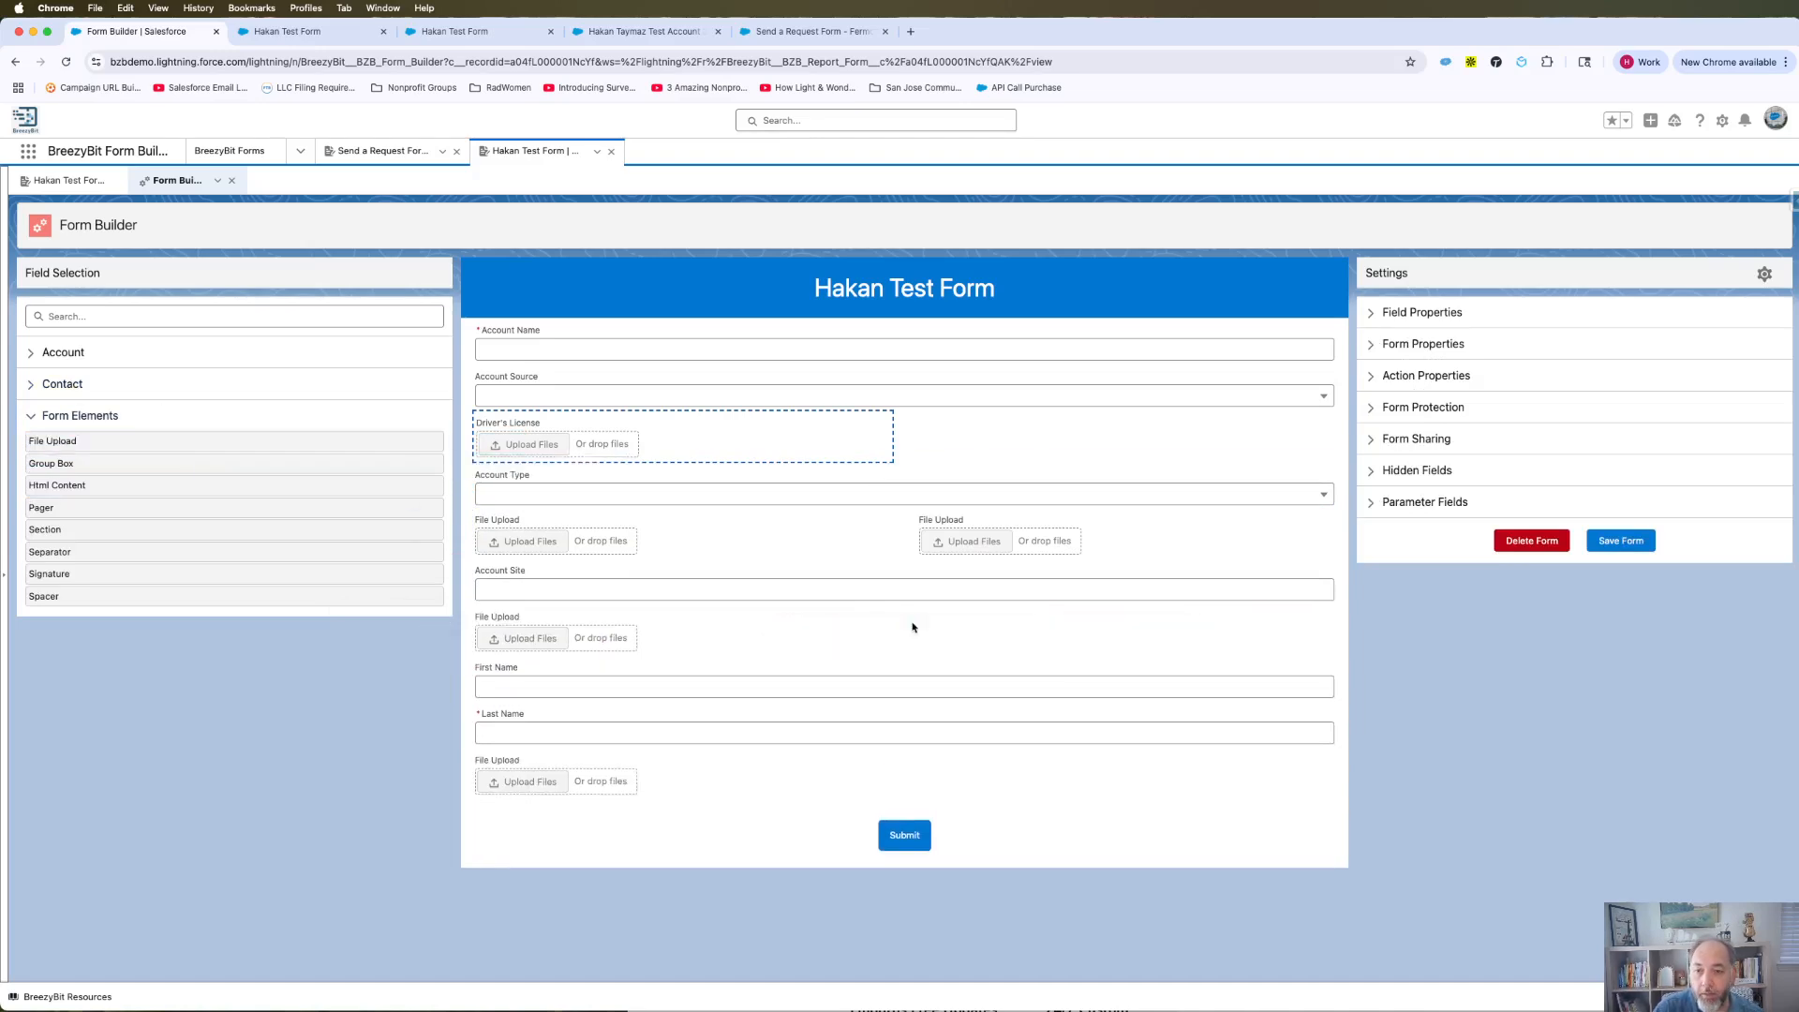
Open the right-hand upload field's File Parent Record choices and close them without choosing.
click(961, 549)
click(1405, 446)
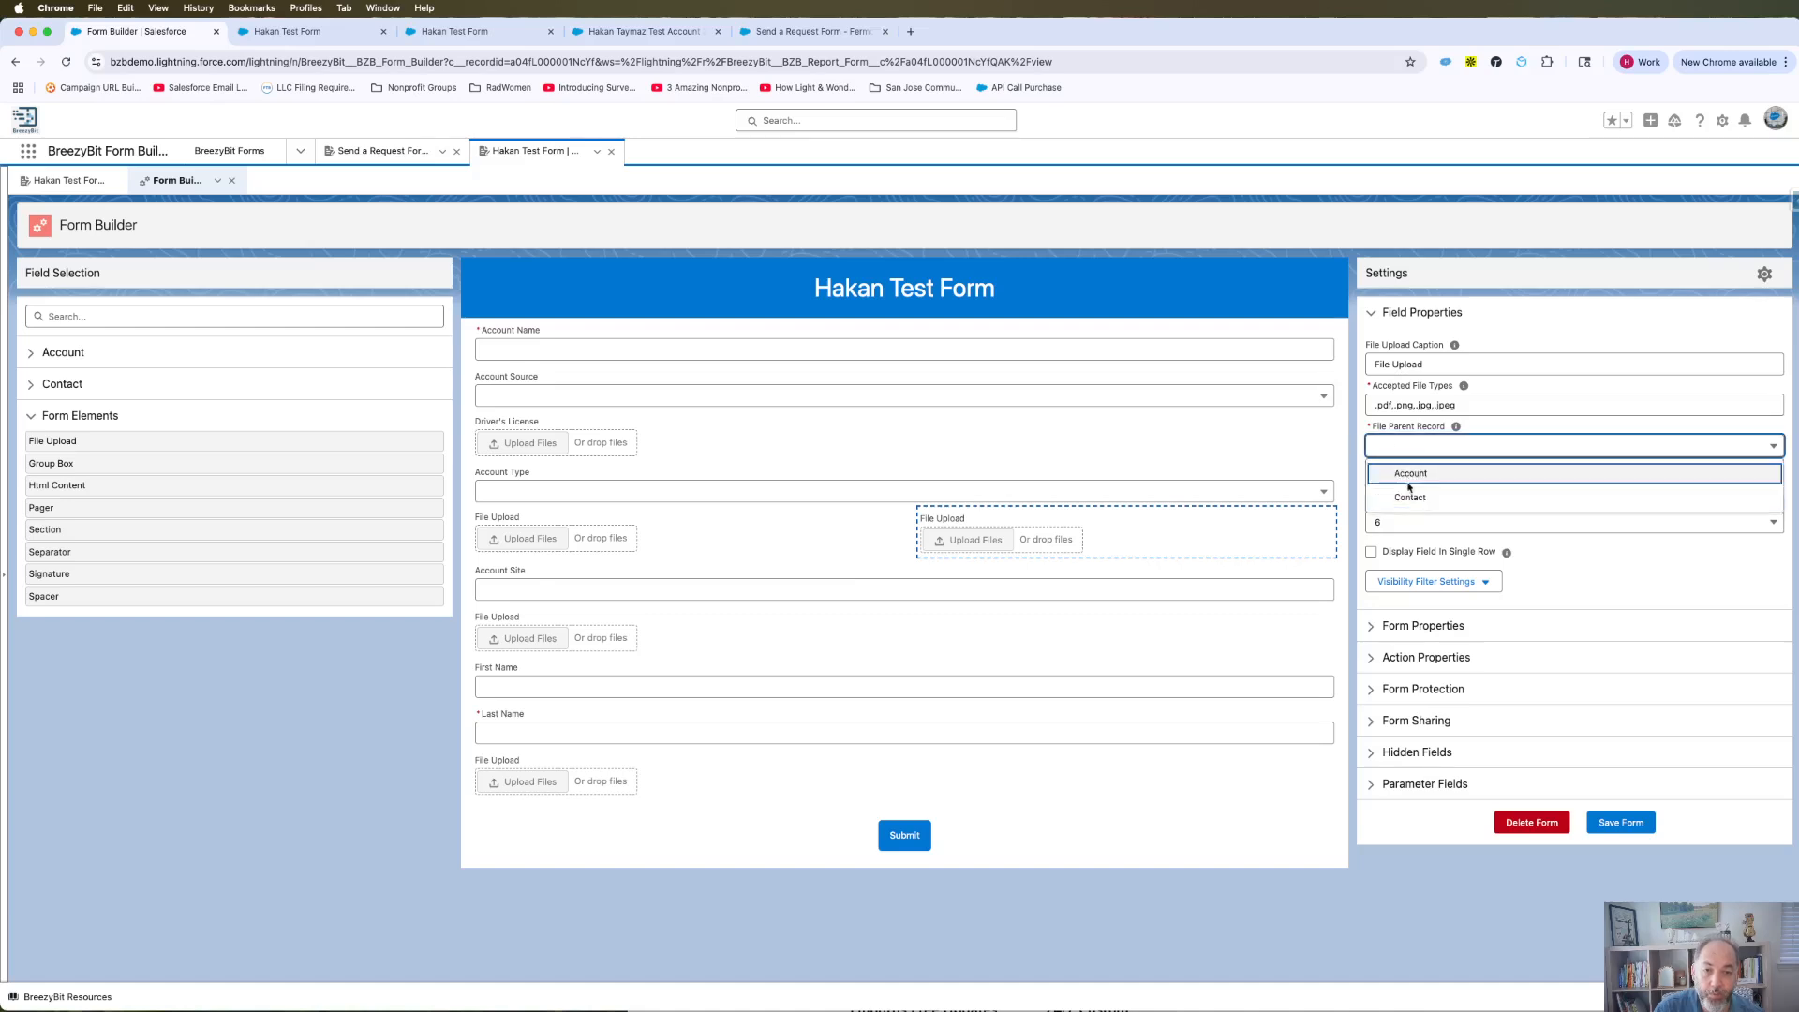
click(1478, 872)
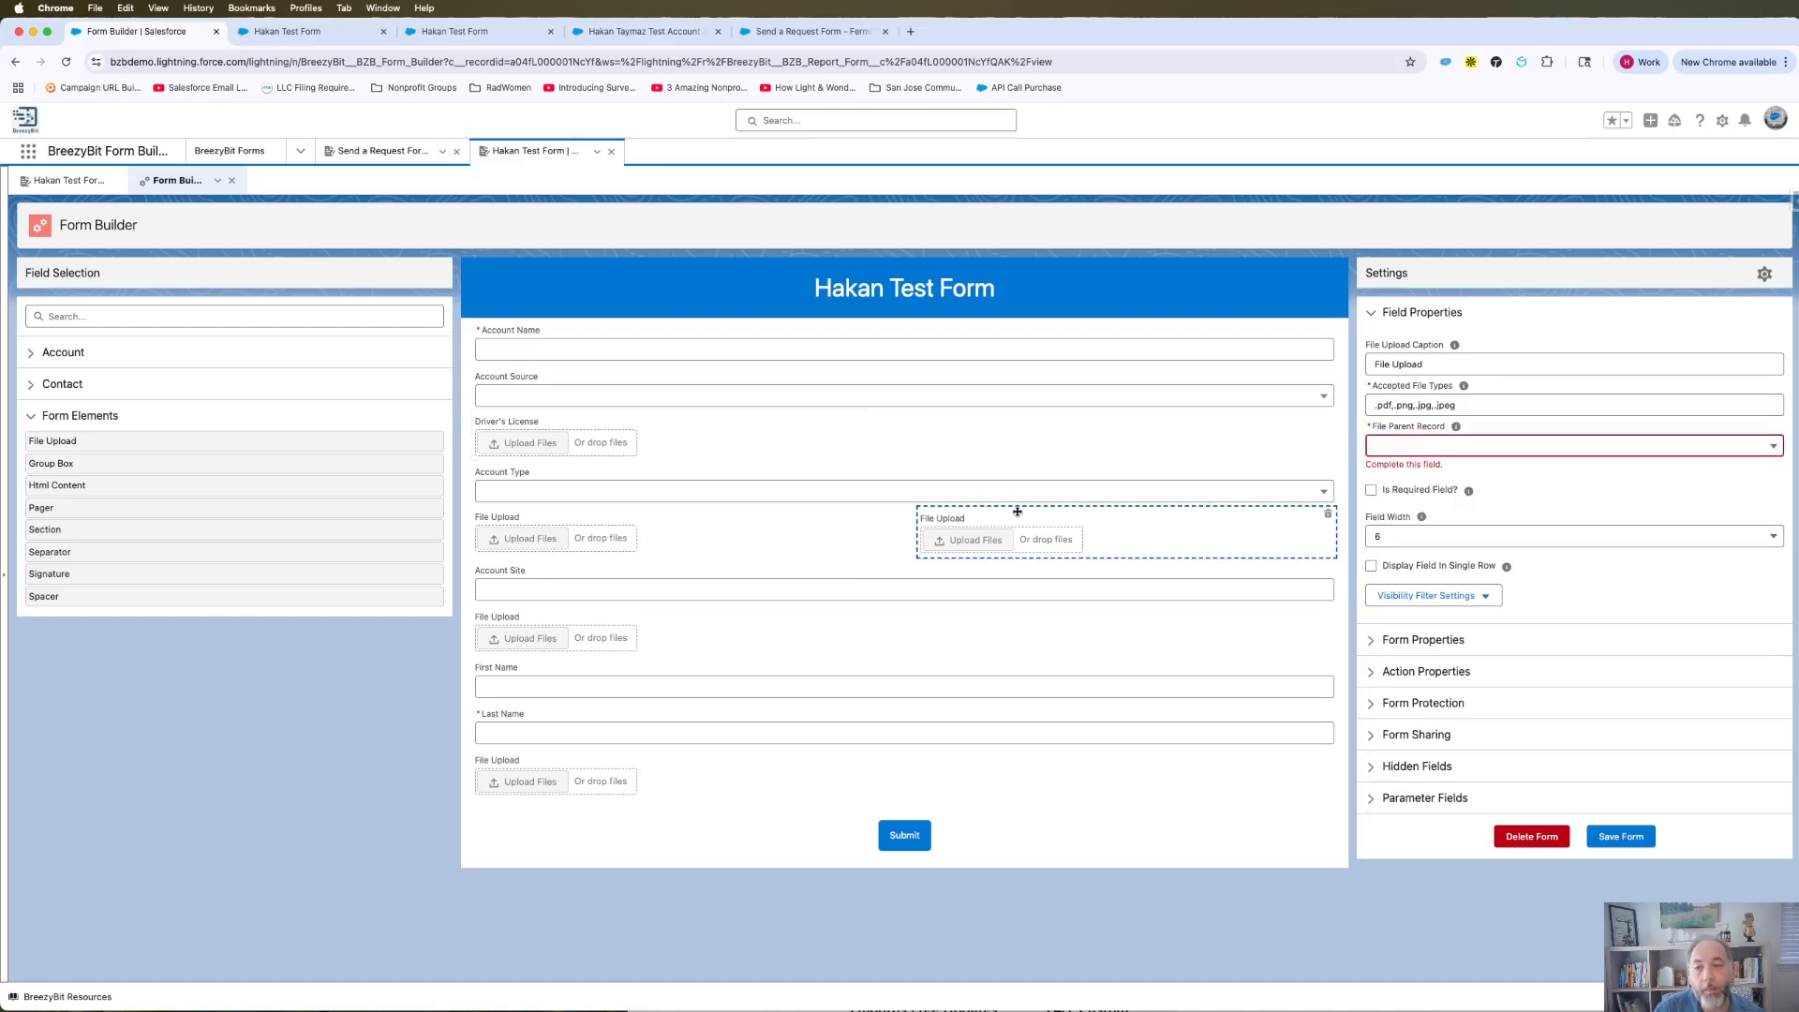